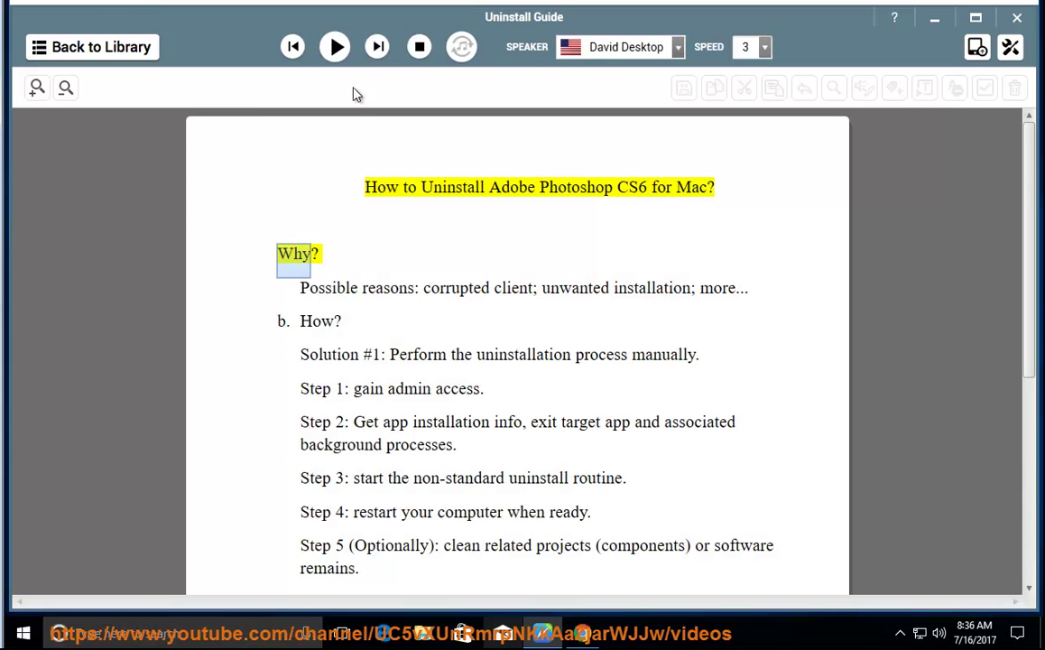
Step: Start the spoken playback of the Photoshop CS6 uninstall guide
{"action": "left_click", "coordinate": [334, 47]}
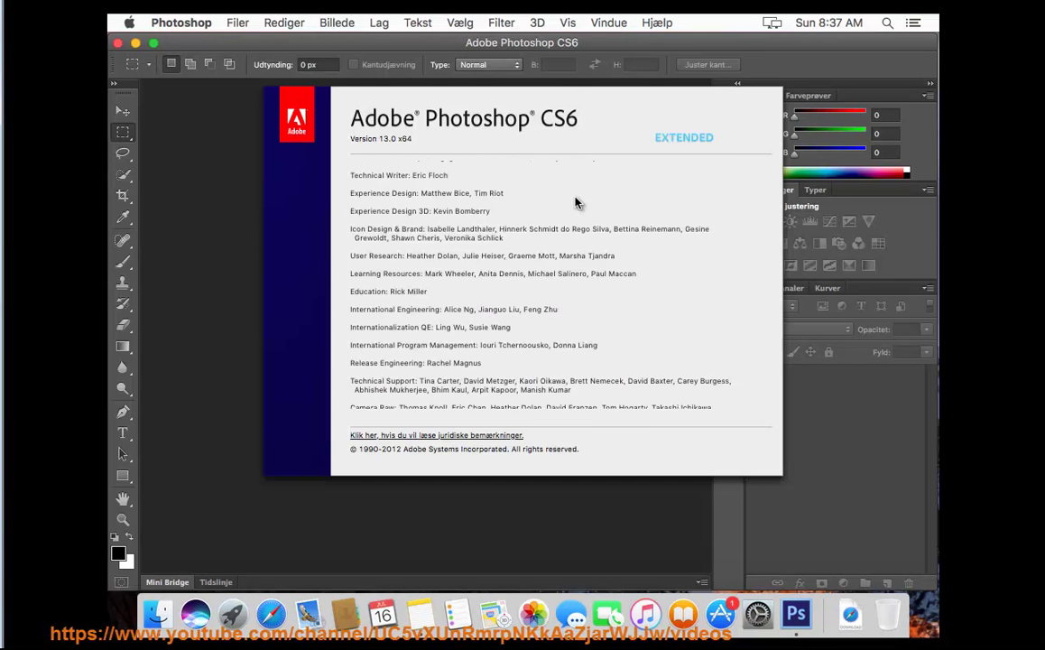
Step: Dismiss the Photoshop About screen, minimize Photoshop and launch Activity Monitor from the Utilities folder
{"action": "left_click", "coordinate": [576, 97]}
{"action": "left_click", "coordinate": [136, 43]}
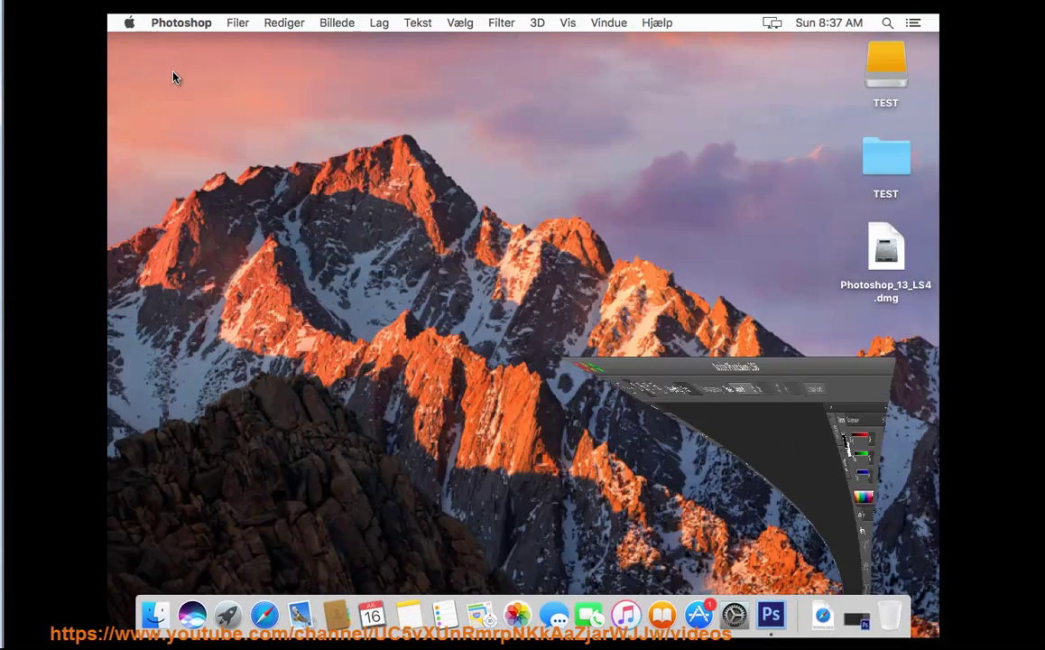
{"action": "left_click", "coordinate": [318, 24]}
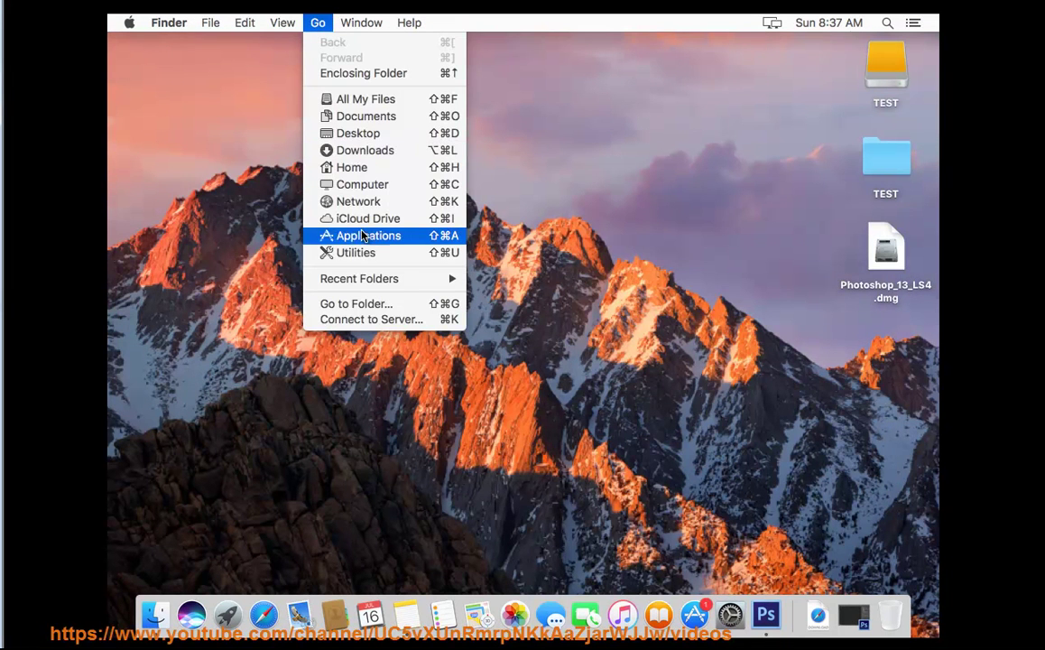
{"action": "left_click", "coordinate": [366, 254]}
{"action": "left_click", "coordinate": [388, 165]}
{"action": "double_click", "coordinate": [390, 165]}
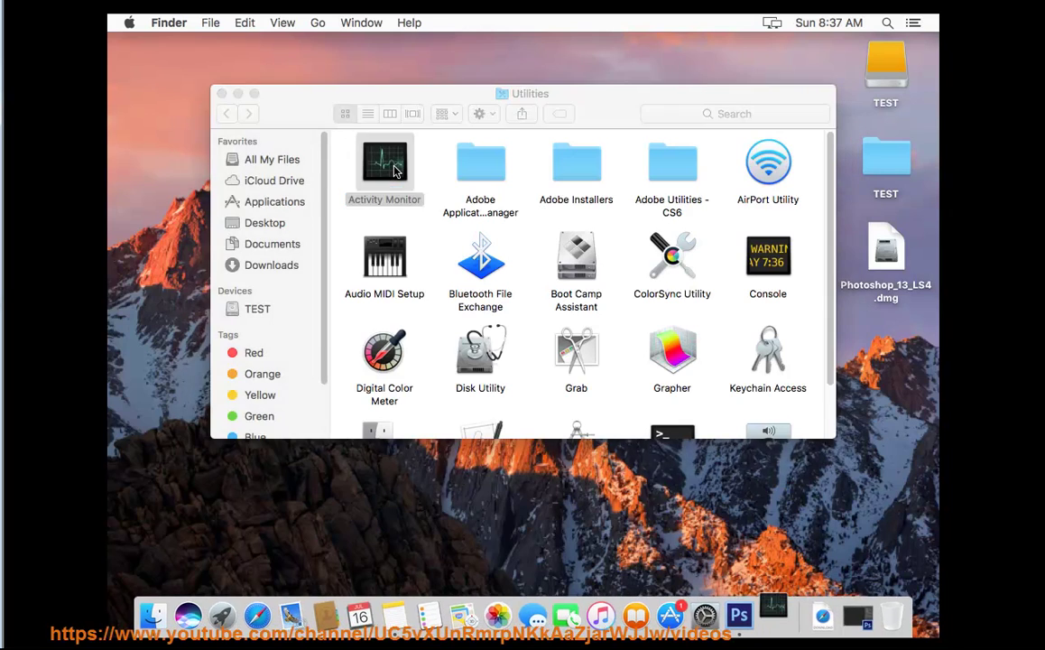
Step: Copy the full list of open files and ports of the Photoshop process in Activity Monitor
{"action": "left_click", "coordinate": [227, 116]}
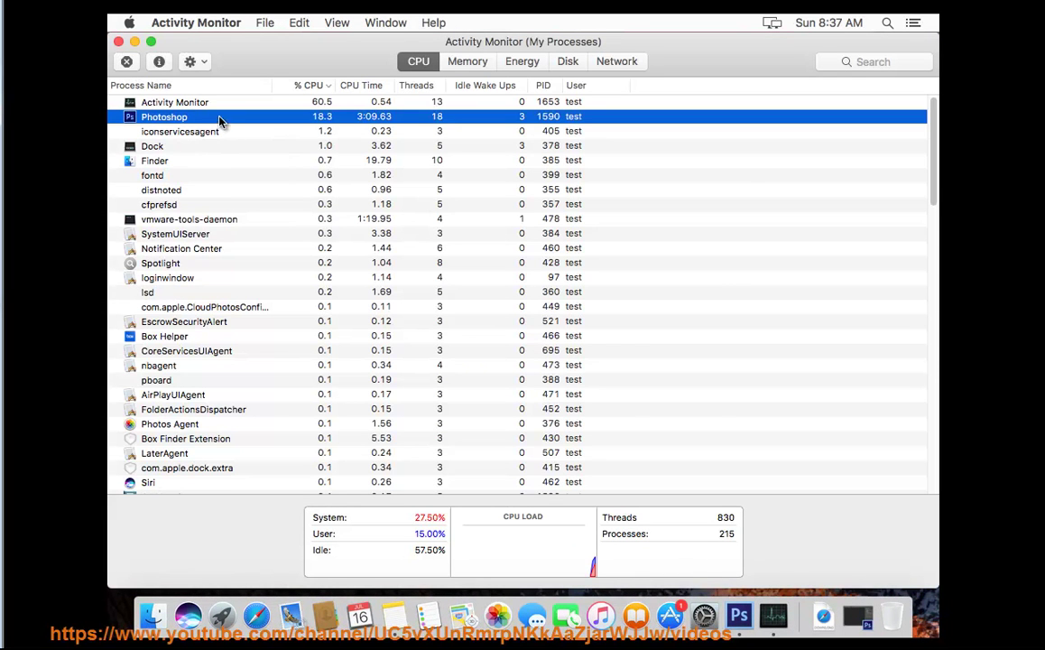
{"action": "left_click", "coordinate": [160, 62]}
{"action": "left_click", "coordinate": [704, 323]}
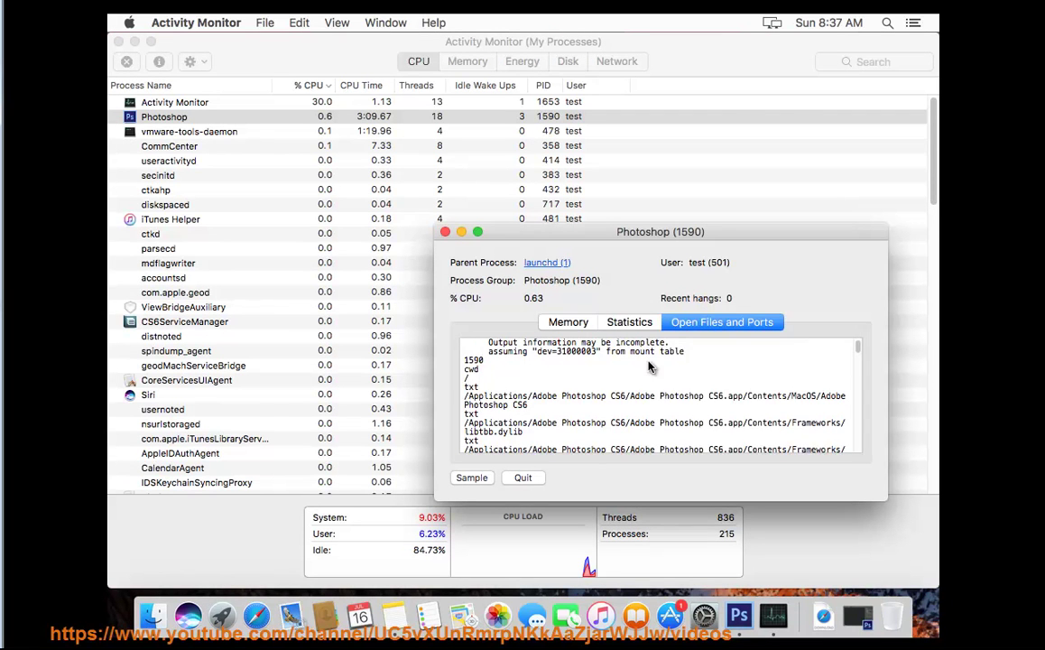
{"action": "left_click_drag", "start_coordinate": [483, 350], "coordinate": [821, 642]}
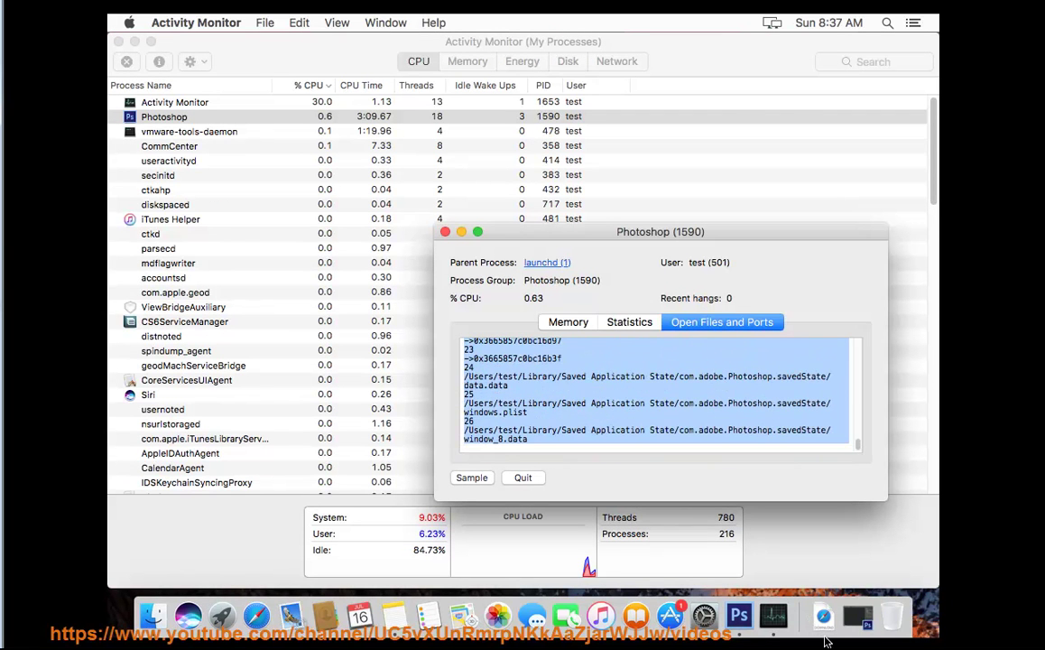
{"action": "right_click", "coordinate": [568, 363]}
{"action": "left_click", "coordinate": [603, 411]}
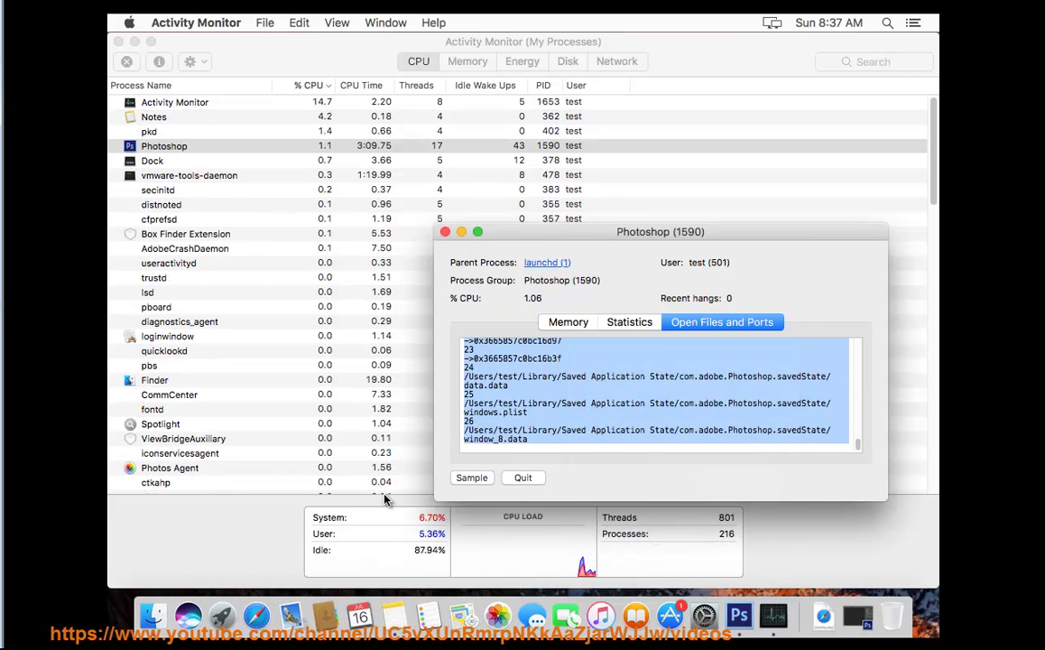
Step: Switch to Notes, create a new note and paste the copied file list into it
{"action": "left_click", "coordinate": [394, 617]}
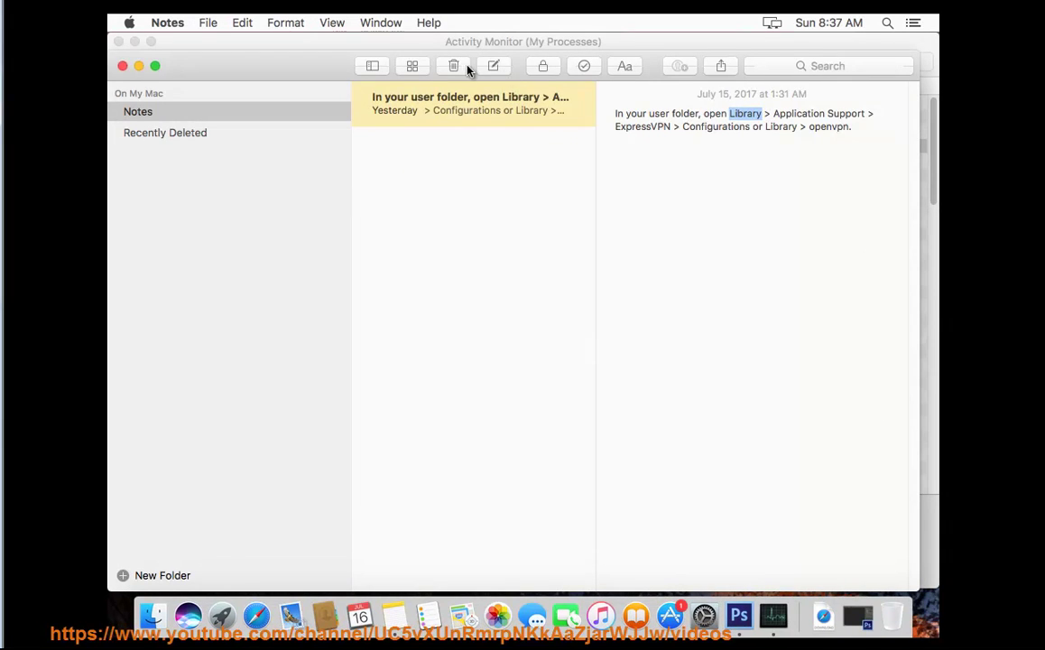
{"action": "left_click", "coordinate": [493, 66]}
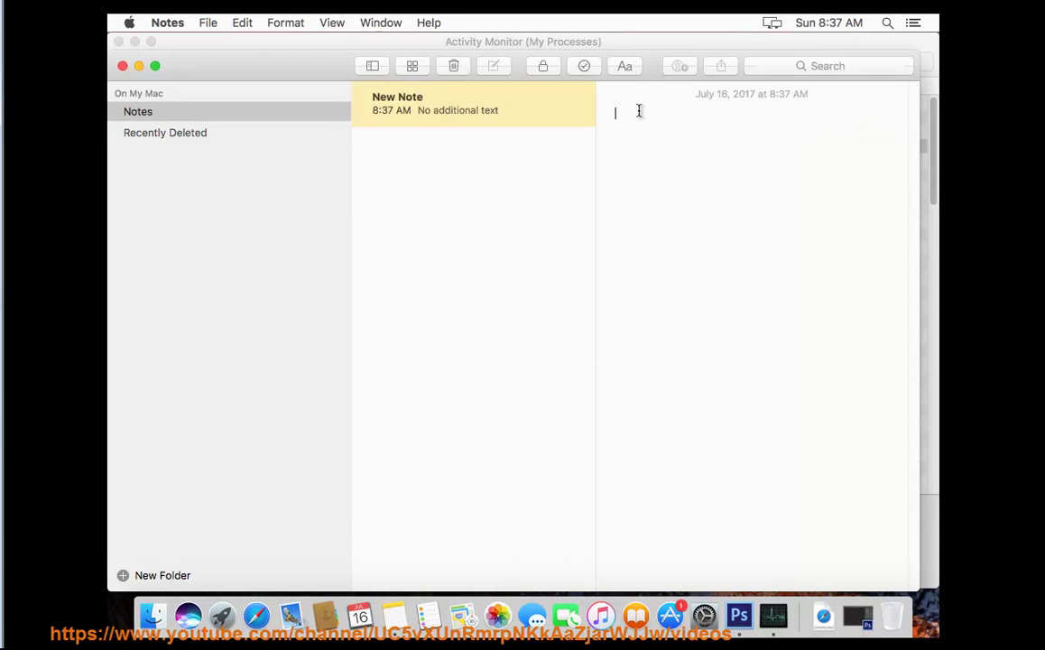
{"action": "right_click", "coordinate": [639, 110]}
{"action": "left_click", "coordinate": [678, 151]}
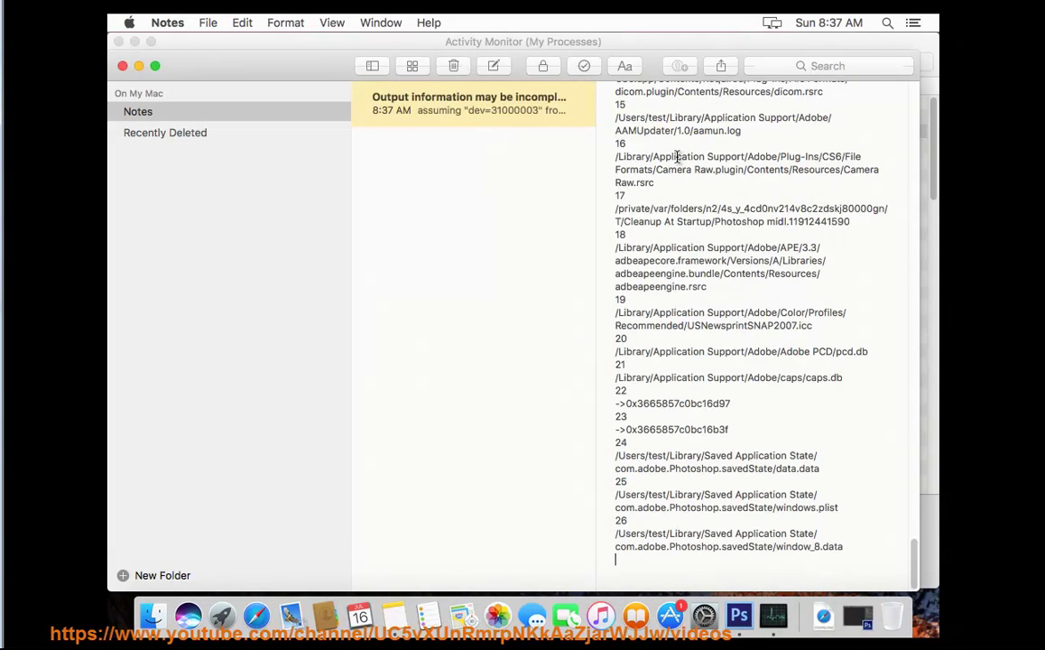
Step: Add blank lines and a "=======" separator below the pasted list, and minimize Notes
{"action": "key", "text": "Return"}
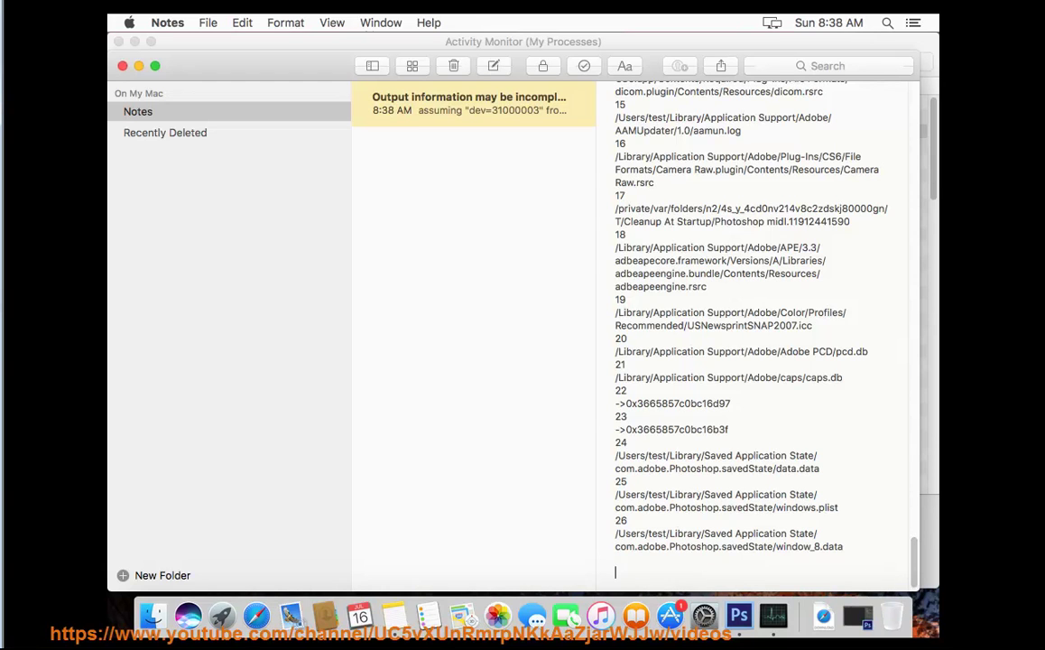
{"action": "key", "text": "Return"}
{"action": "key", "text": "Return"}
{"action": "type", "text": "======="}
{"action": "key", "text": "Return"}
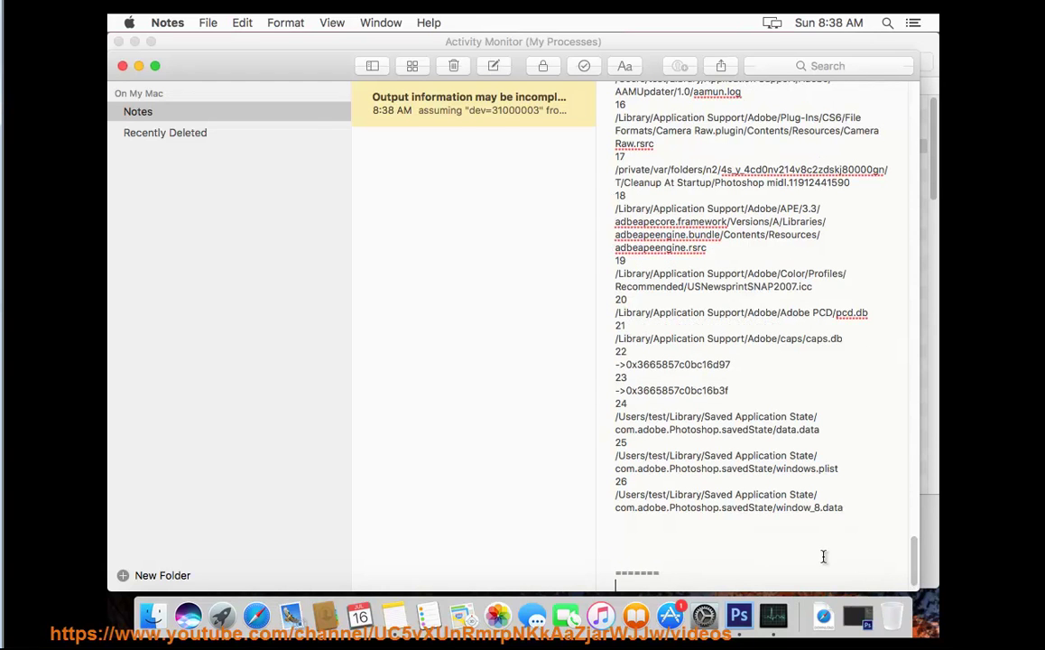
{"action": "left_click", "coordinate": [138, 68]}
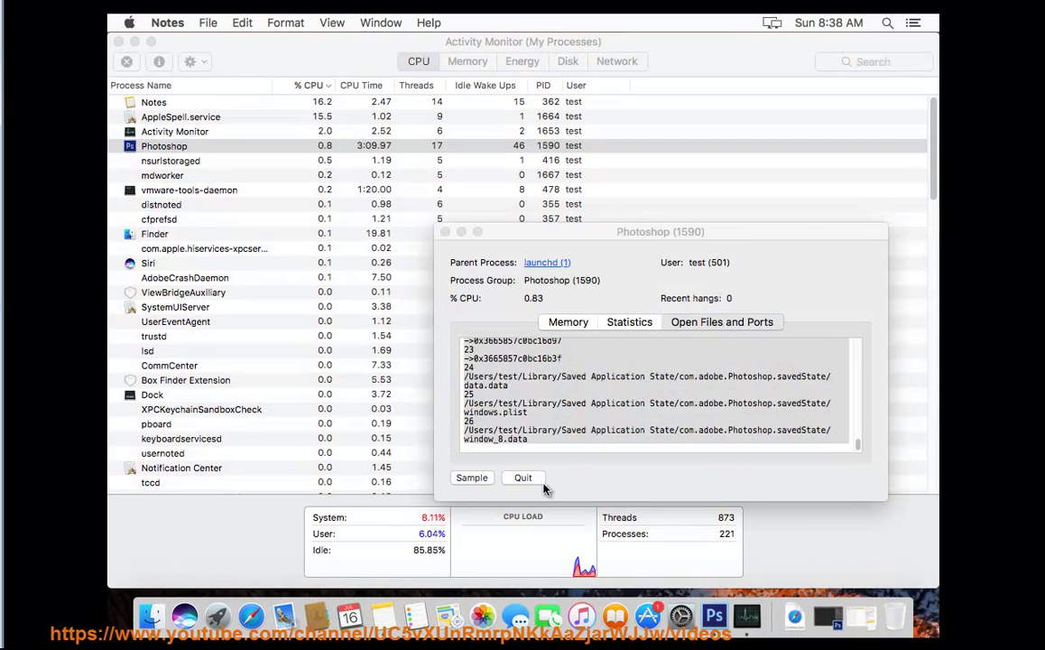
Step: Quit the Photoshop process from its details window and close that window
{"action": "left_click", "coordinate": [538, 480]}
{"action": "left_click", "coordinate": [712, 319]}
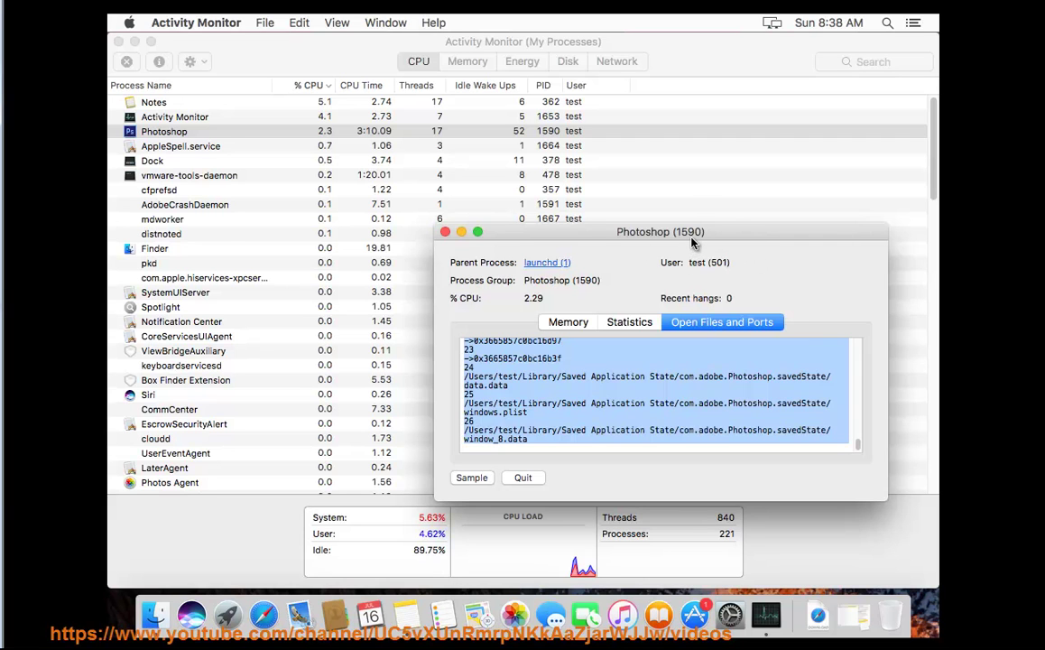
{"action": "left_click", "coordinate": [445, 232]}
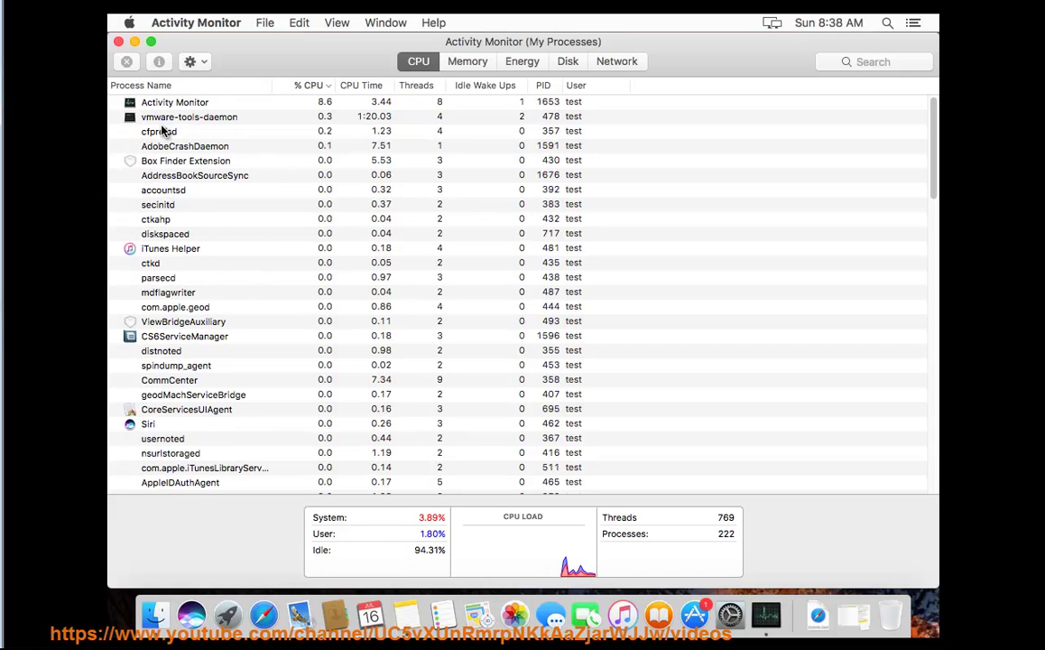
Step: Terminate the AdobeCrashDaemon background process in Activity Monitor
{"action": "left_click", "coordinate": [155, 145]}
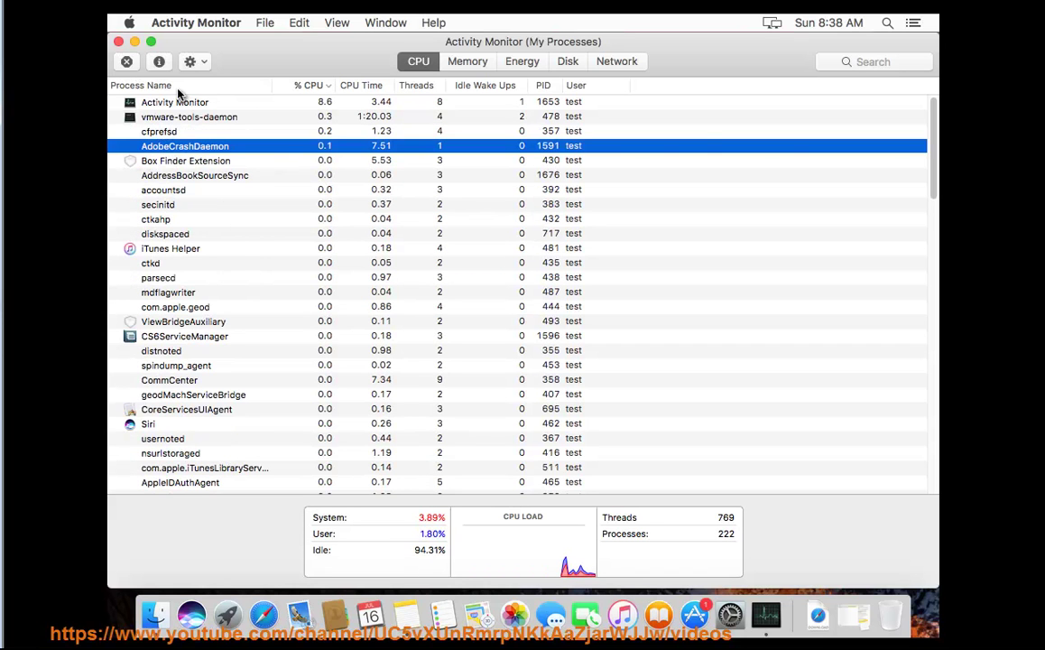
{"action": "left_click", "coordinate": [127, 61]}
{"action": "left_click", "coordinate": [519, 159]}
Step: Quit the CS6ServiceManager process from its details window and close that window
{"action": "left_click", "coordinate": [172, 336]}
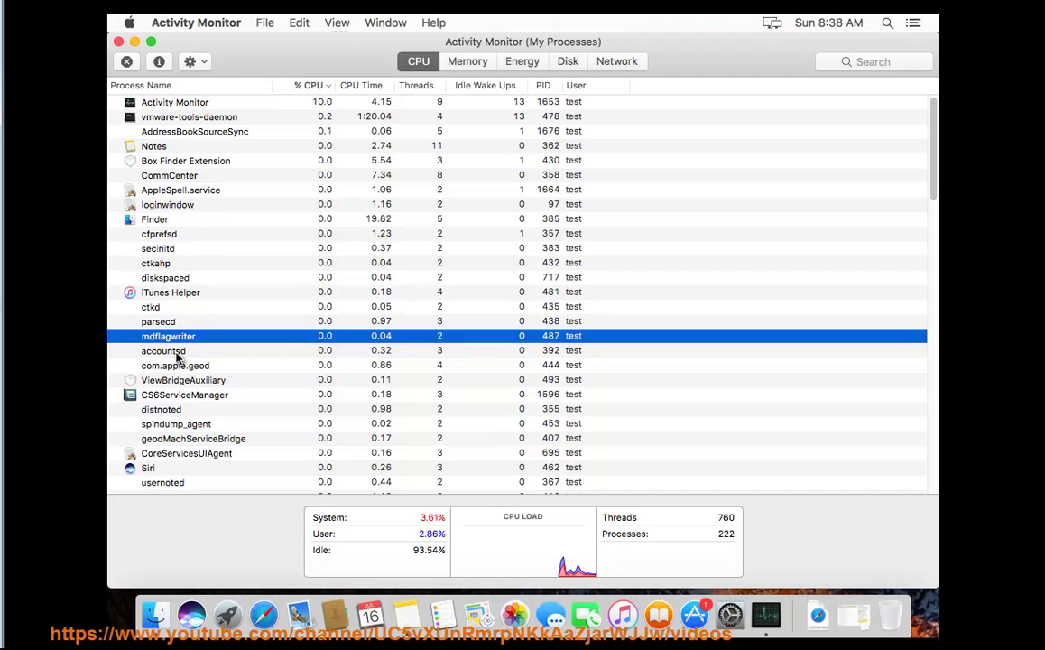
{"action": "double_click", "coordinate": [176, 396]}
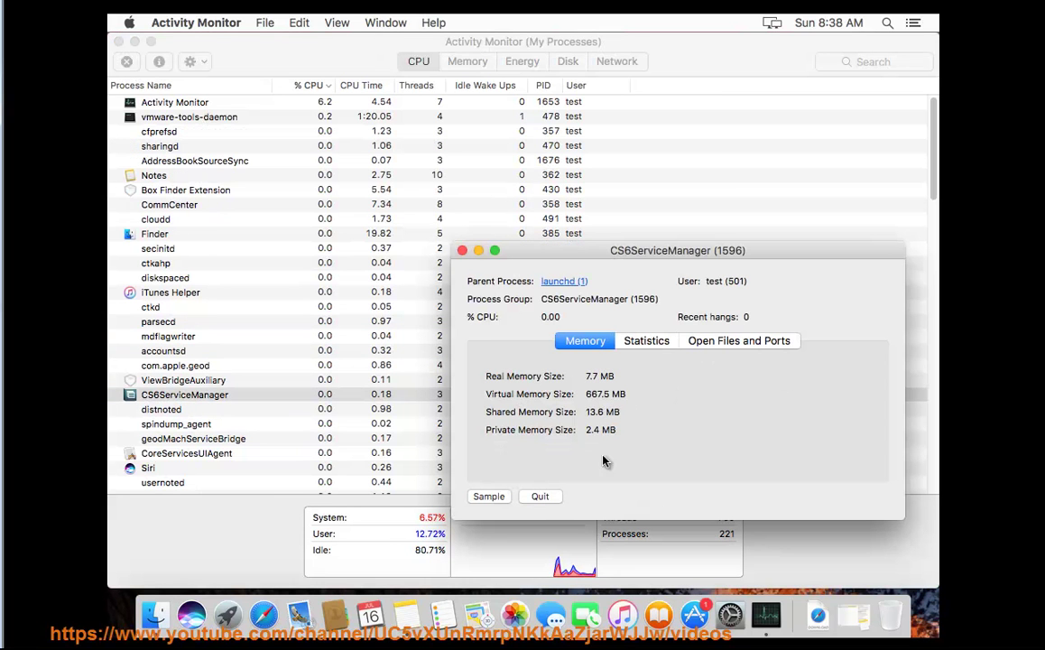
{"action": "left_click", "coordinate": [540, 496]}
{"action": "left_click", "coordinate": [711, 346]}
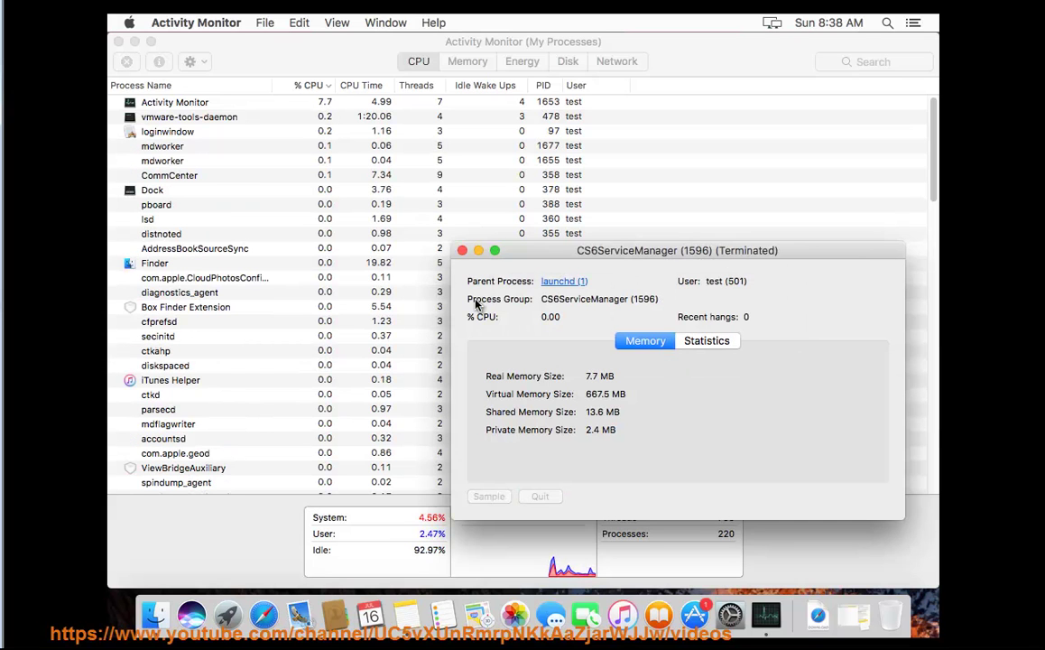
{"action": "left_click", "coordinate": [462, 250]}
Step: Search the running processes for "adobe" and for "PHO" to check for leftovers, and close Activity Monitor's window
{"action": "left_click", "coordinate": [207, 380]}
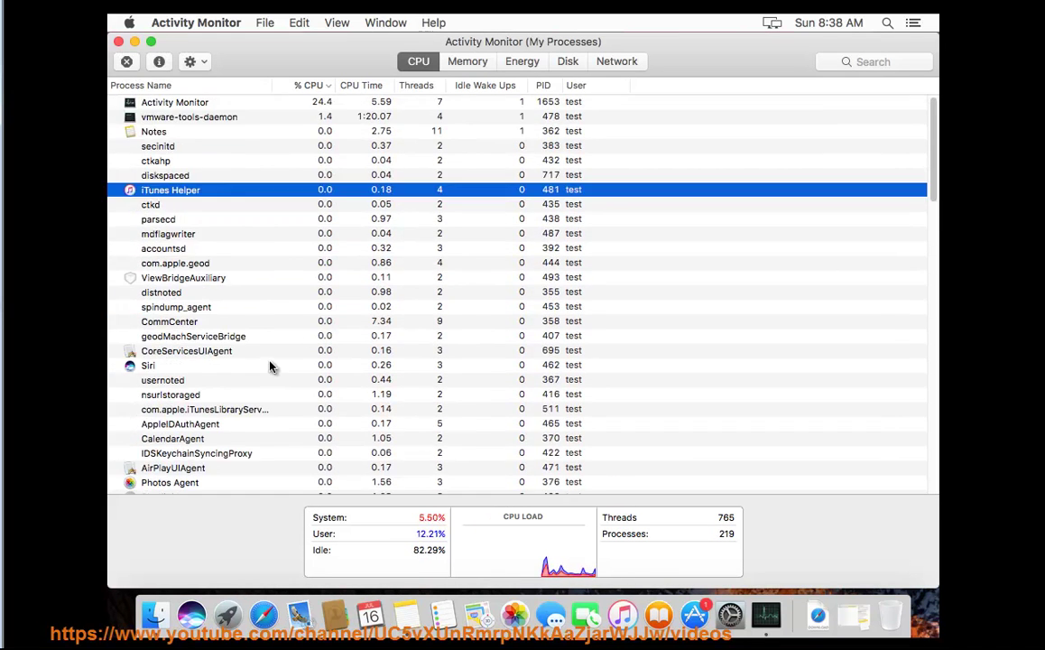
{"action": "left_click", "coordinate": [856, 62]}
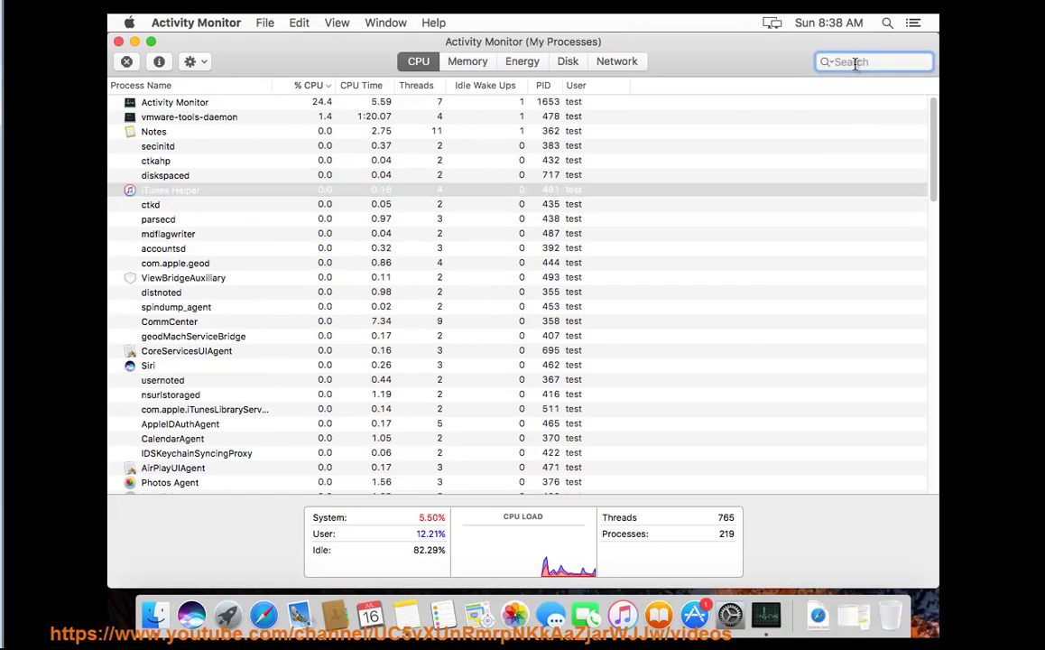
{"action": "type", "text": "adobe"}
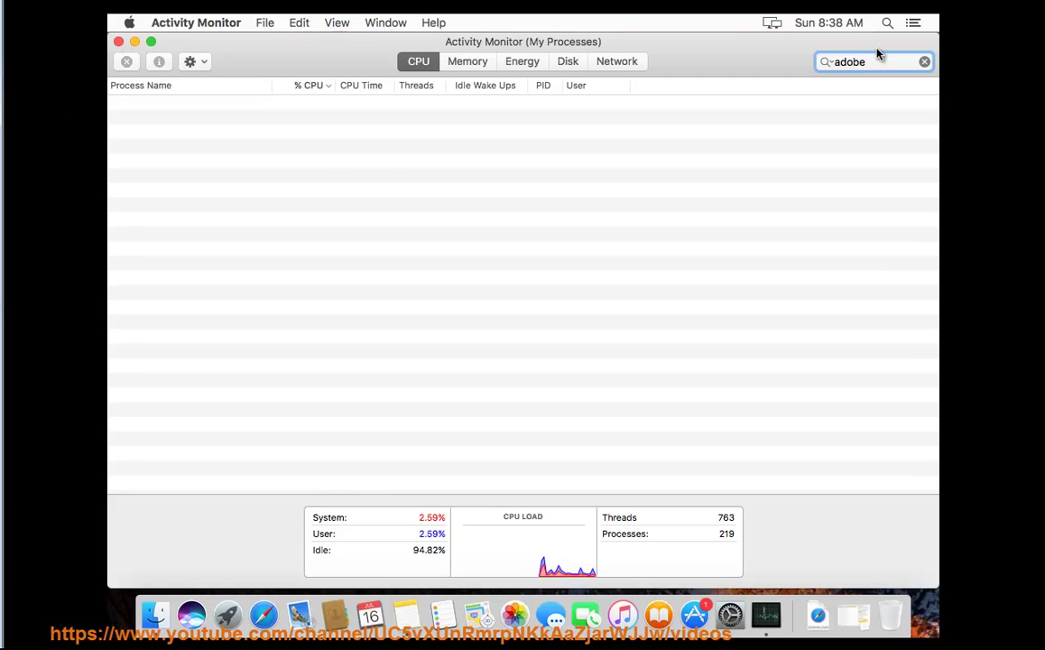
{"action": "key", "text": "BackSpace"}
{"action": "key", "text": "BackSpace"}
{"action": "key", "text": "BackSpace"}
{"action": "key", "text": "BackSpace"}
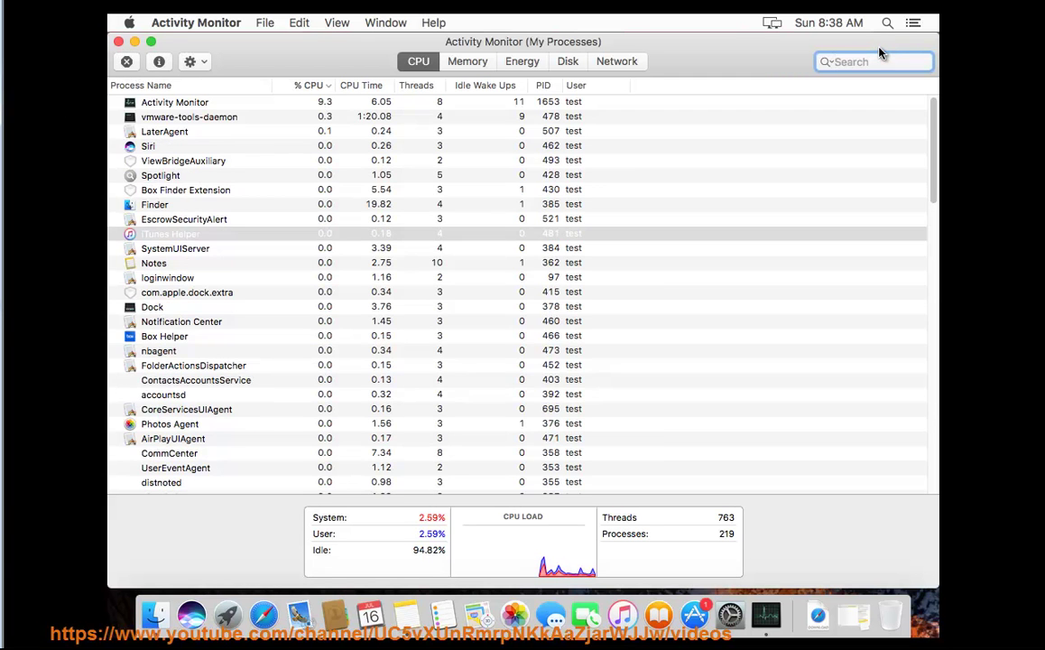
{"action": "type", "text": "PHO"}
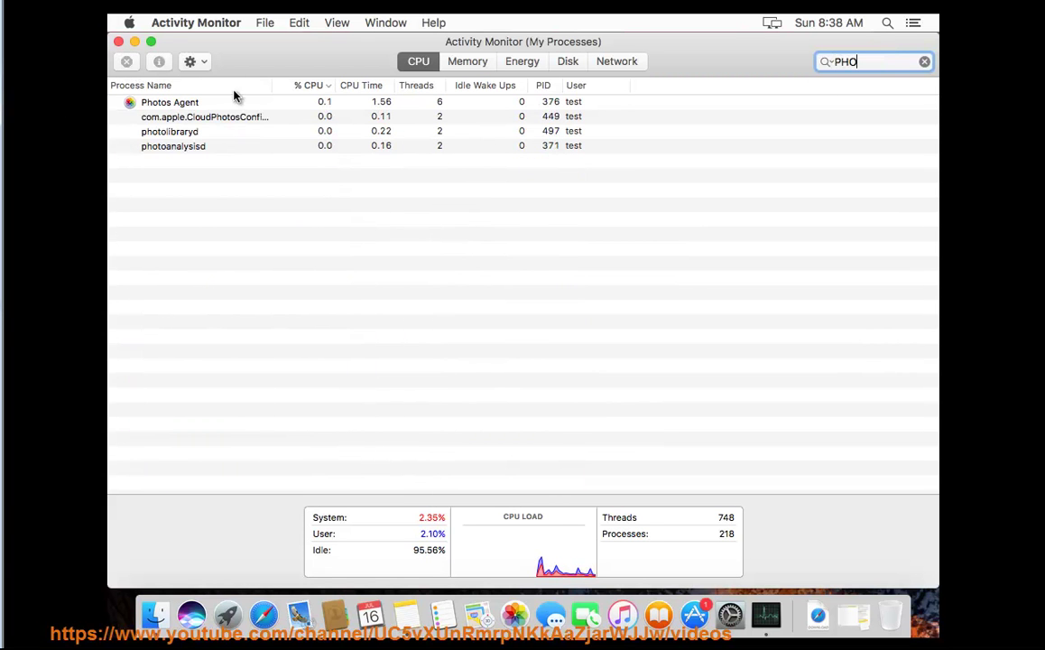
{"action": "left_click", "coordinate": [119, 43]}
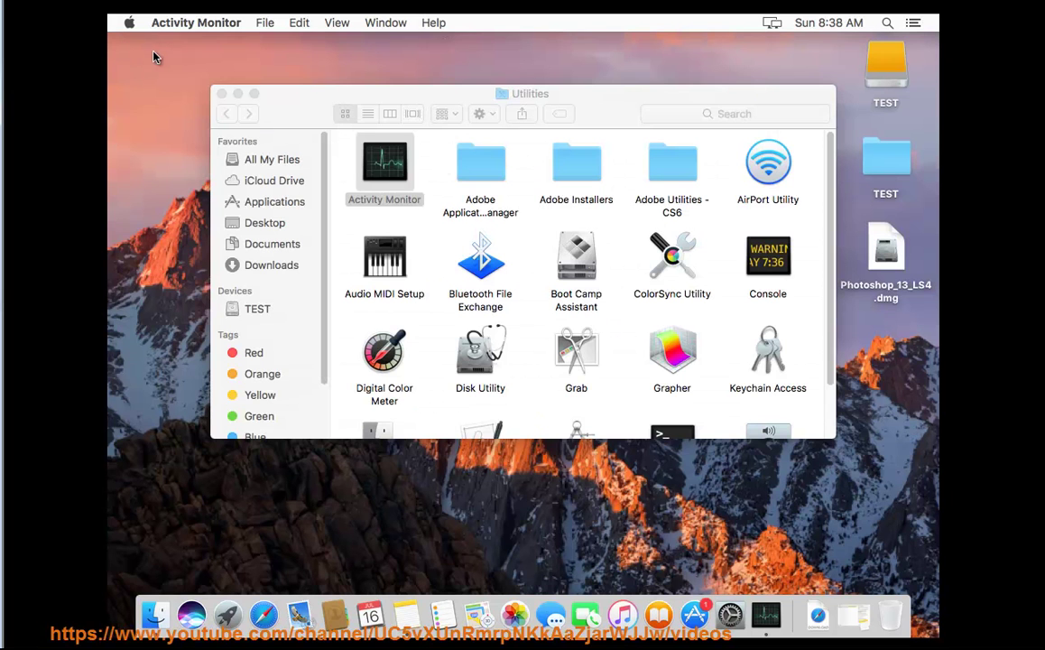
Step: Review the saved Photoshop paths in Notes from the start, highlight "Applications" in the first path, and minimize Notes
{"action": "left_click", "coordinate": [407, 629]}
{"action": "scroll", "coordinate": [668, 351], "scroll_direction": "up", "scroll_amount": 5}
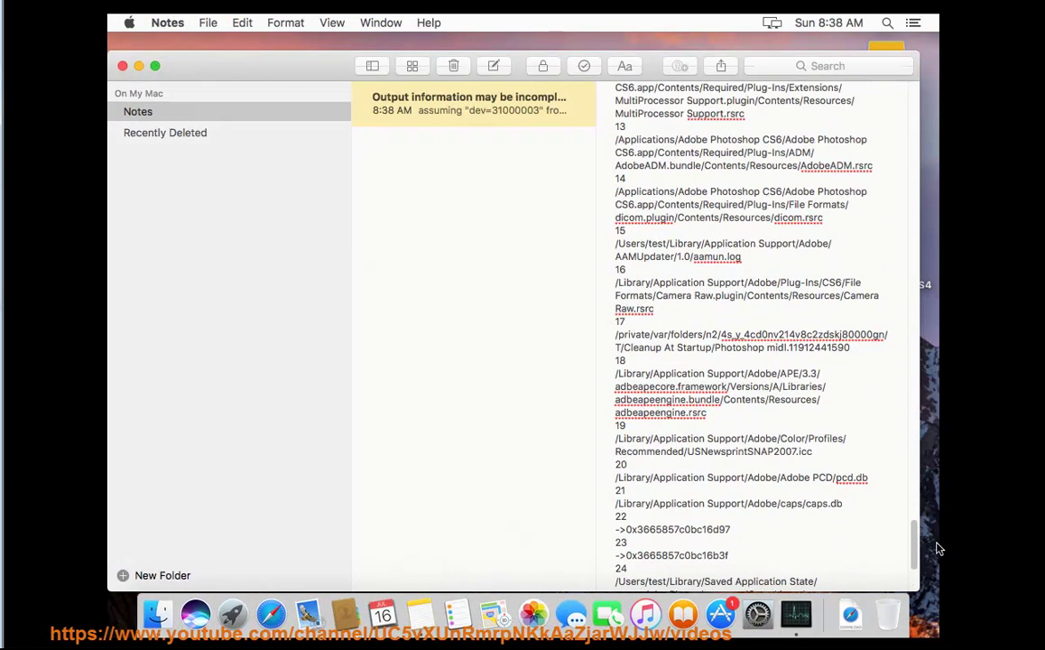
{"action": "left_click_drag", "start_coordinate": [913, 552], "coordinate": [835, 85]}
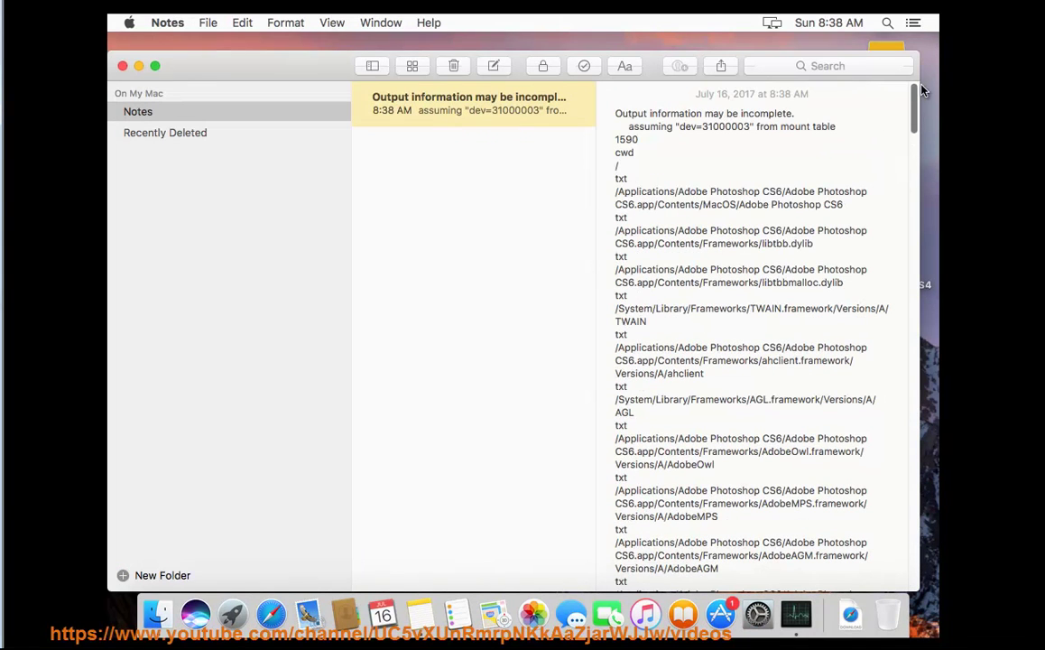
{"action": "double_click", "coordinate": [648, 192]}
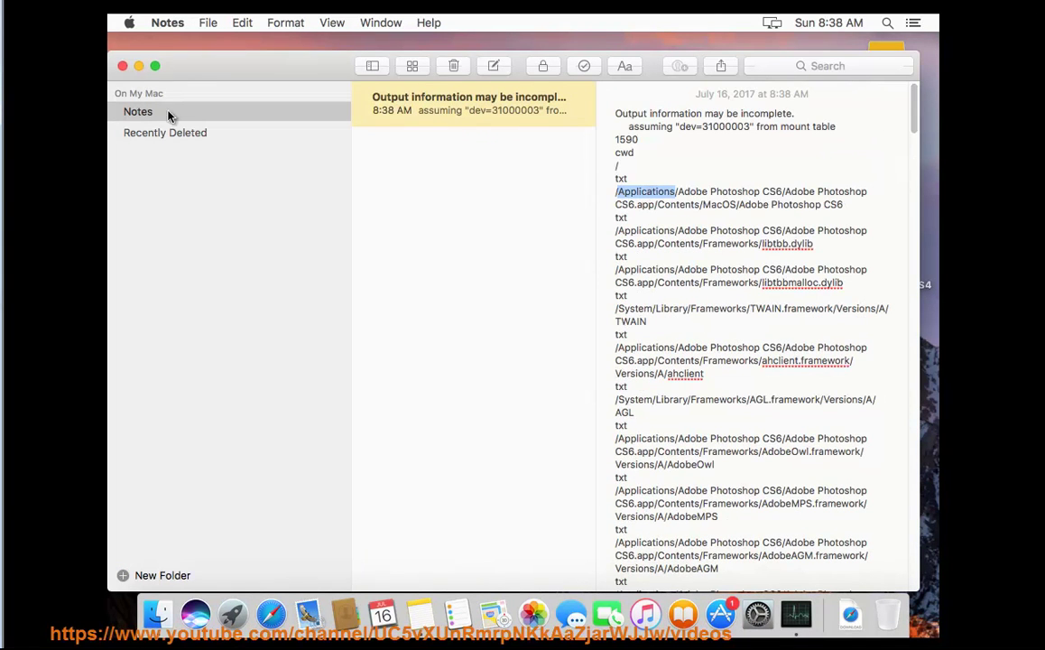
{"action": "left_click", "coordinate": [139, 66]}
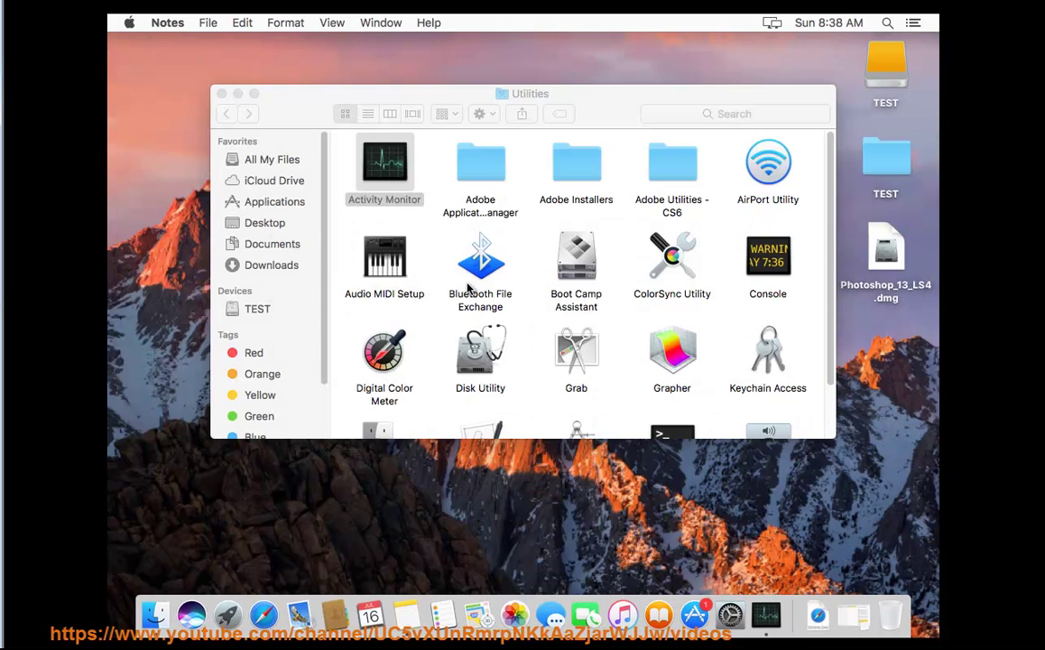
Step: Open the Applications folder and check its Adobe Photoshop CS6, Extension Manager CS6 and Bridge CS6 folders
{"action": "left_click", "coordinate": [262, 198]}
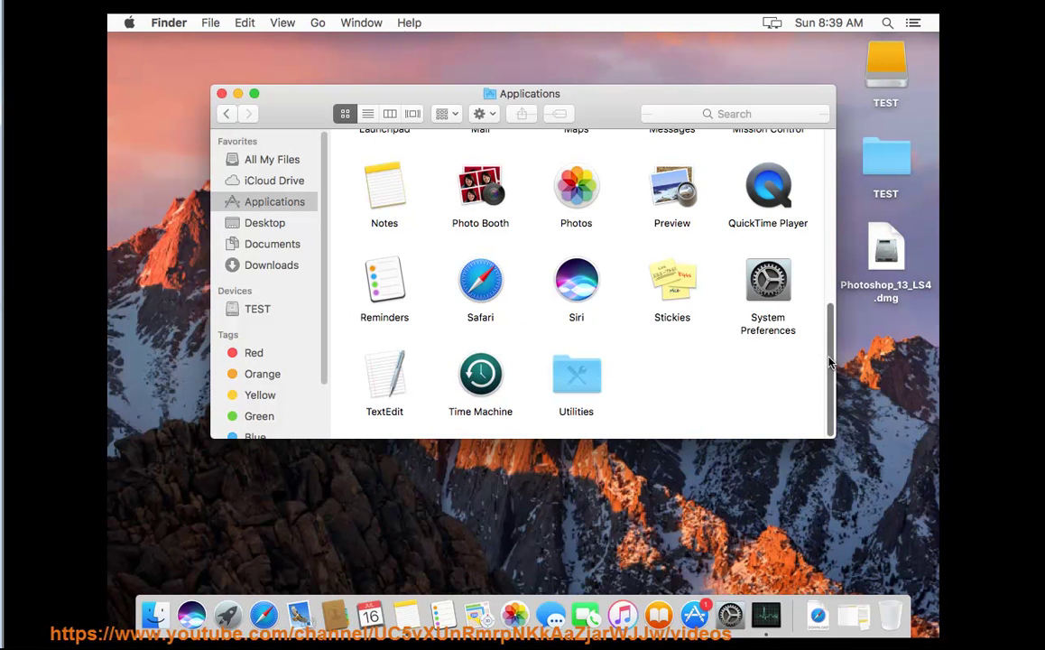
{"action": "scroll", "coordinate": [749, 271], "scroll_direction": "up", "scroll_amount": 10}
{"action": "left_click", "coordinate": [555, 158]}
{"action": "key", "text": "Left"}
{"action": "key", "text": "Left"}
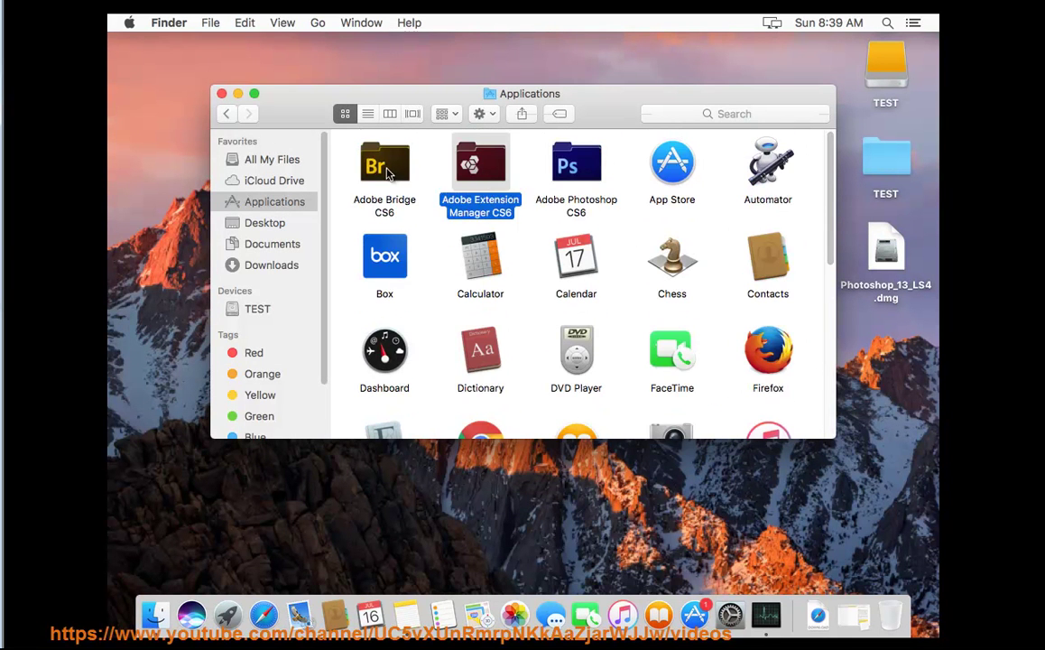
Step: Open the Adobe Installers folder inside the Utilities folder of Applications
{"action": "scroll", "coordinate": [817, 270], "scroll_direction": "down", "scroll_amount": 10}
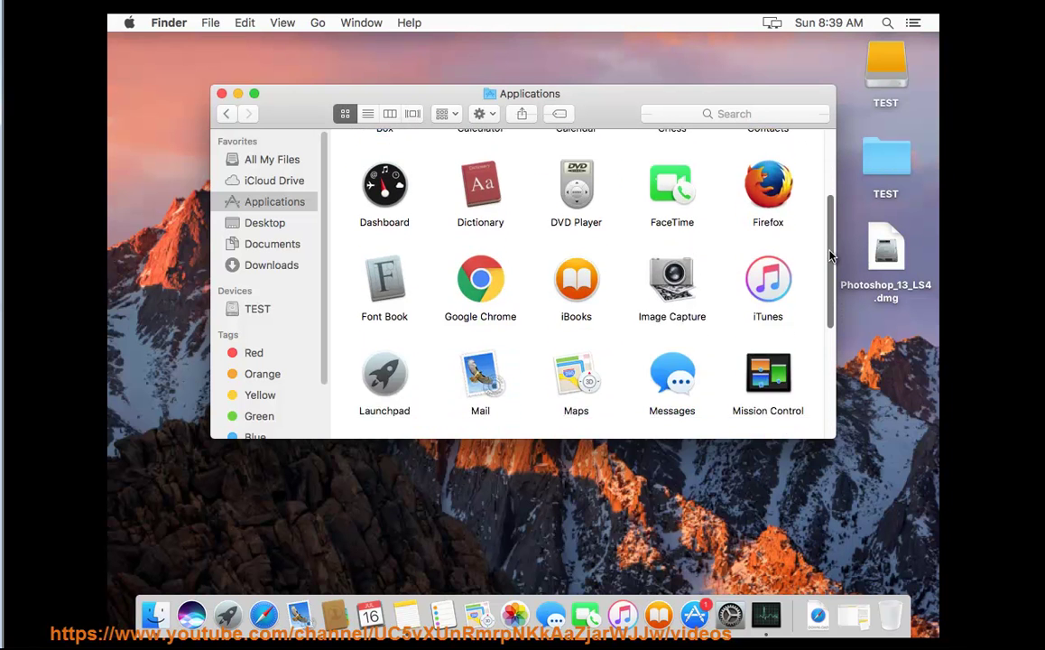
{"action": "double_click", "coordinate": [578, 379]}
{"action": "left_click", "coordinate": [588, 153]}
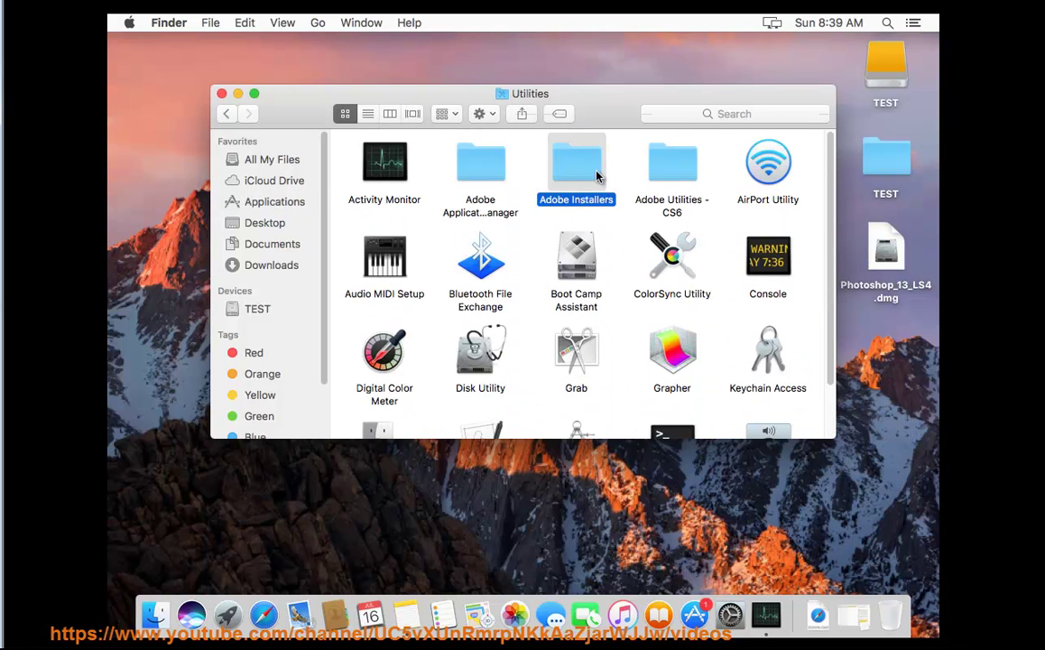
{"action": "double_click", "coordinate": [566, 171]}
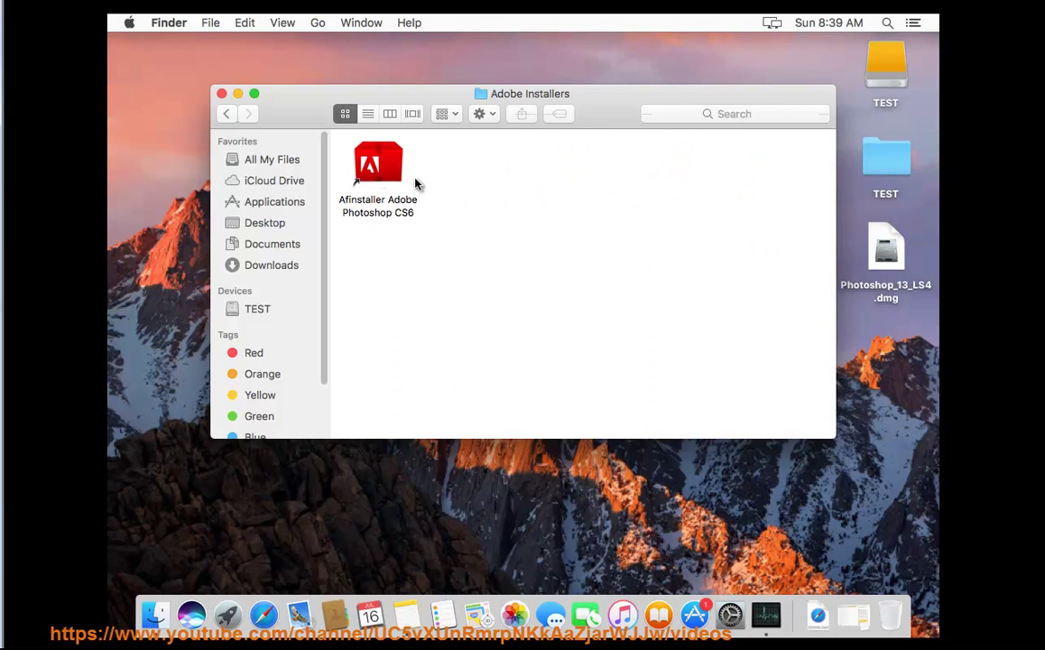
Step: Open the Adobe Photoshop CS6 uninstaller in Adobe Installers and start the uninstall with Remove Preferences enabled
{"action": "right_click", "coordinate": [377, 163]}
{"action": "left_click", "coordinate": [471, 166]}
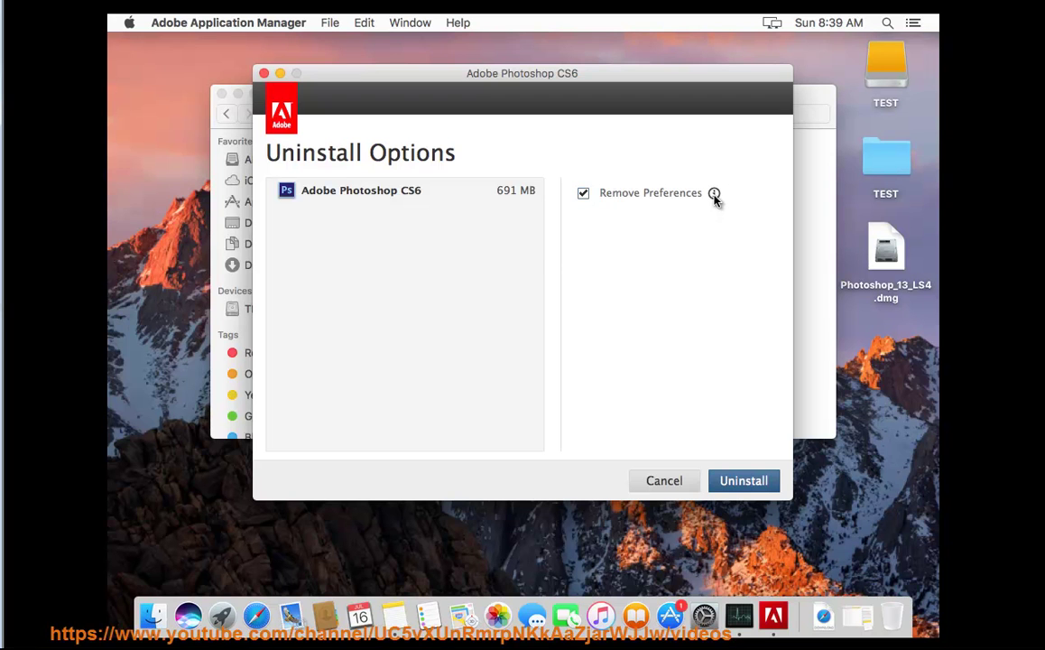
{"action": "mouse_move", "coordinate": [715, 199]}
{"action": "left_click", "coordinate": [766, 485]}
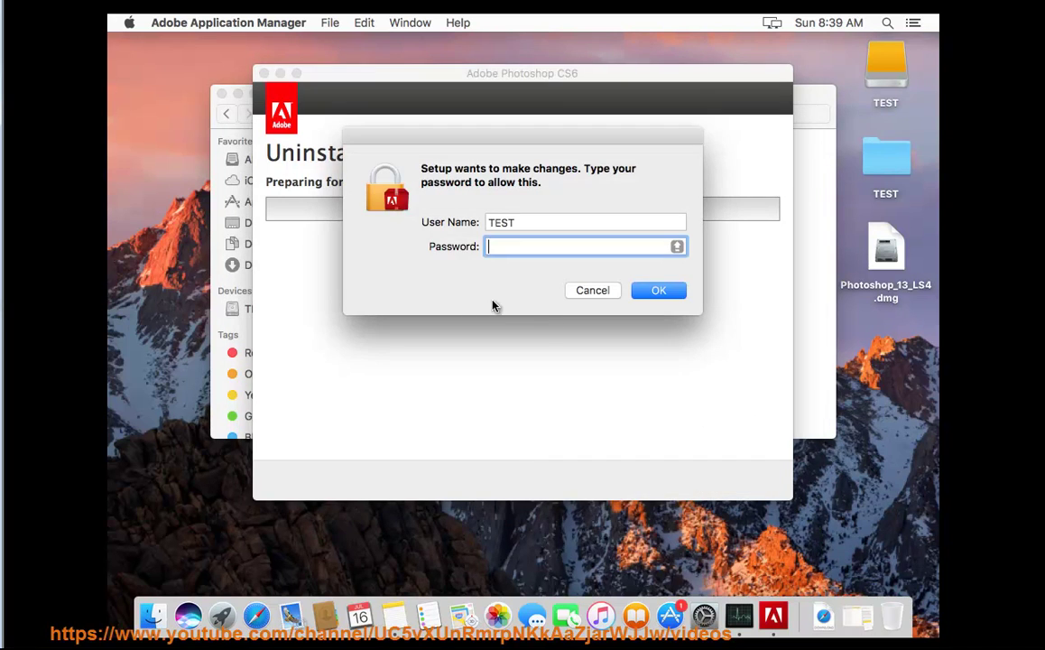
Step: Authorize the uninstall by entering the account password in the Setup prompt
{"action": "left_click_drag", "start_coordinate": [543, 142], "coordinate": [525, 251]}
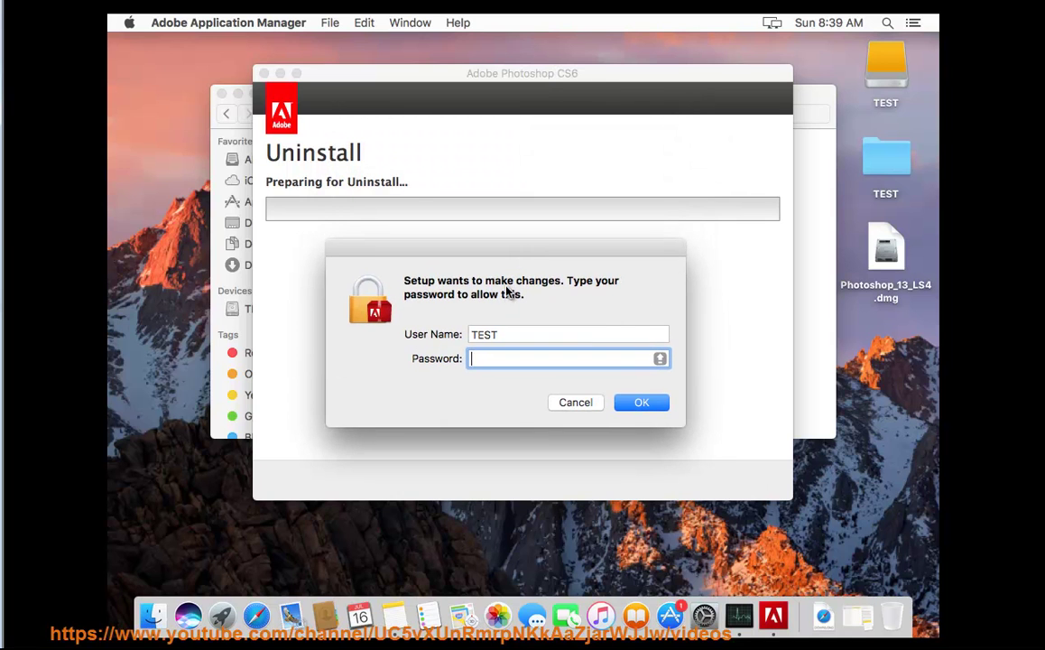
{"action": "type", "text": "•"}
{"action": "left_click", "coordinate": [641, 405]}
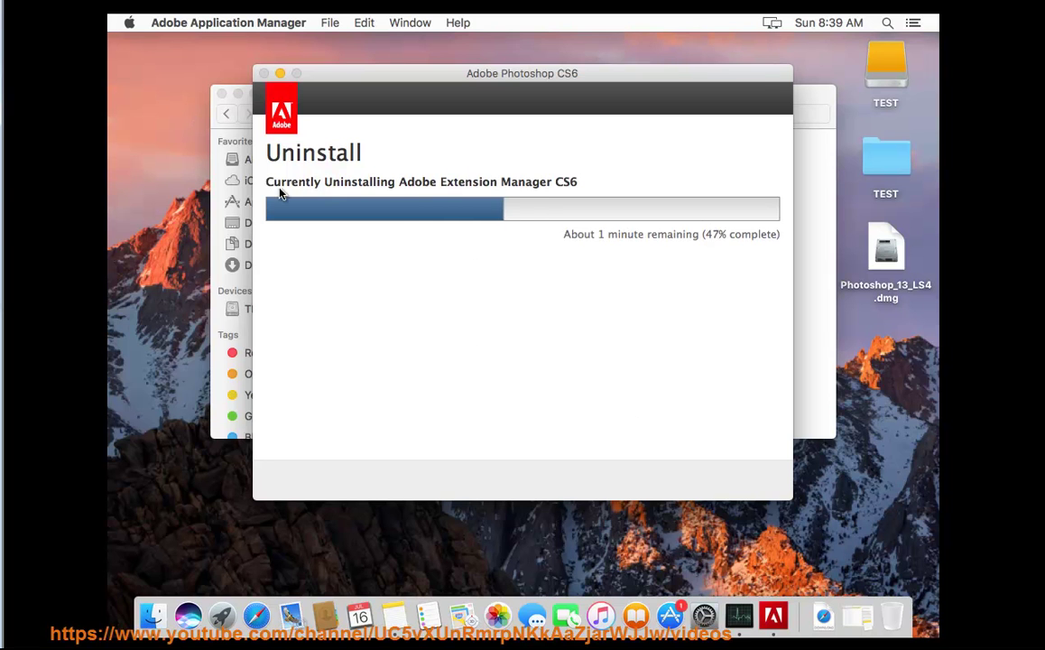
Step: Review the Applications folder during the uninstall, and close the Adobe Photoshop CS6 uninstaller once it completes
{"action": "left_click", "coordinate": [811, 348]}
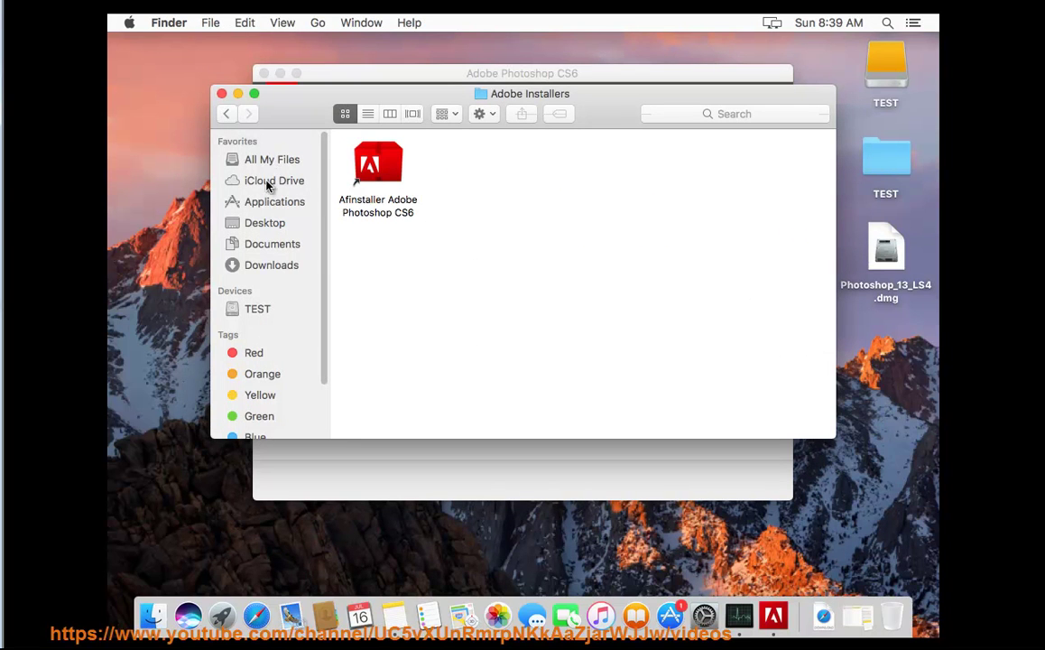
{"action": "left_click", "coordinate": [265, 206]}
{"action": "scroll", "coordinate": [422, 235], "scroll_direction": "up", "scroll_amount": 10}
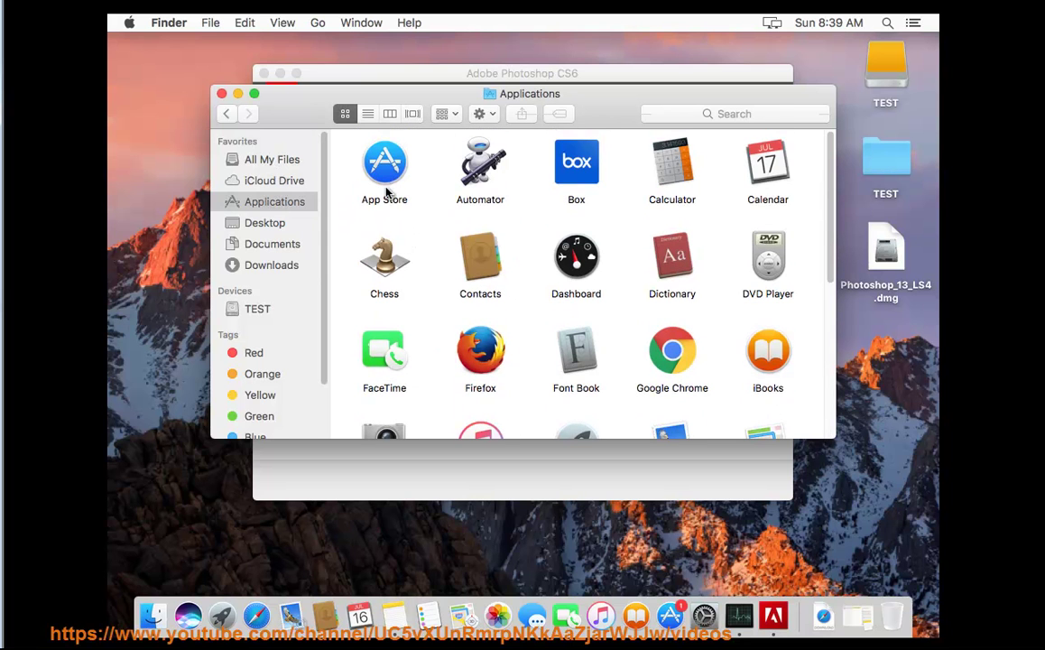
{"action": "left_click", "coordinate": [221, 93]}
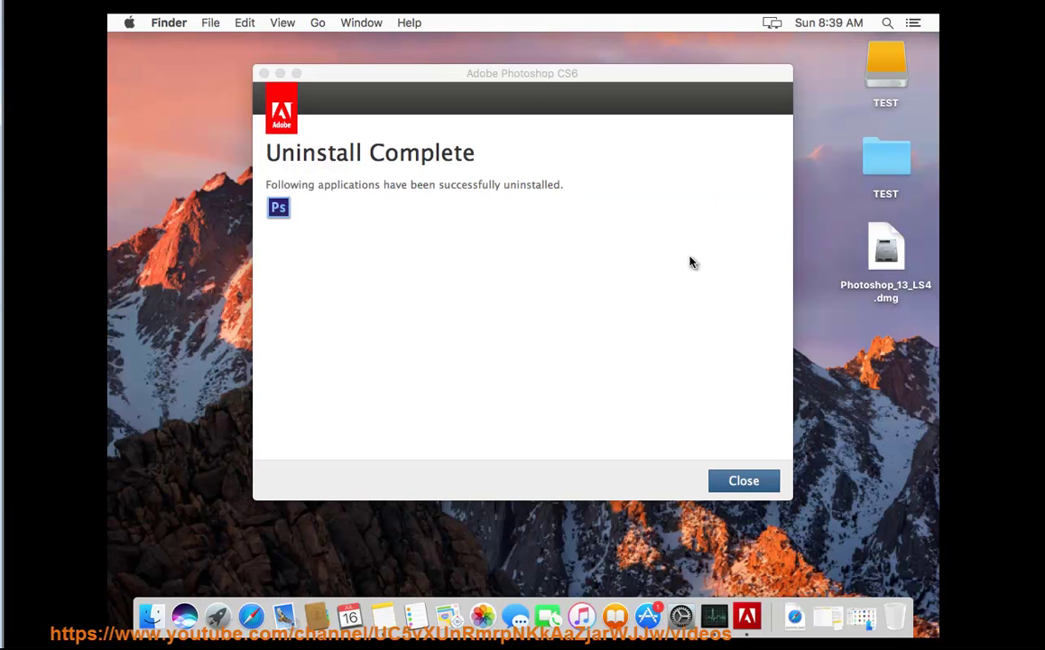
{"action": "left_click", "coordinate": [743, 481]}
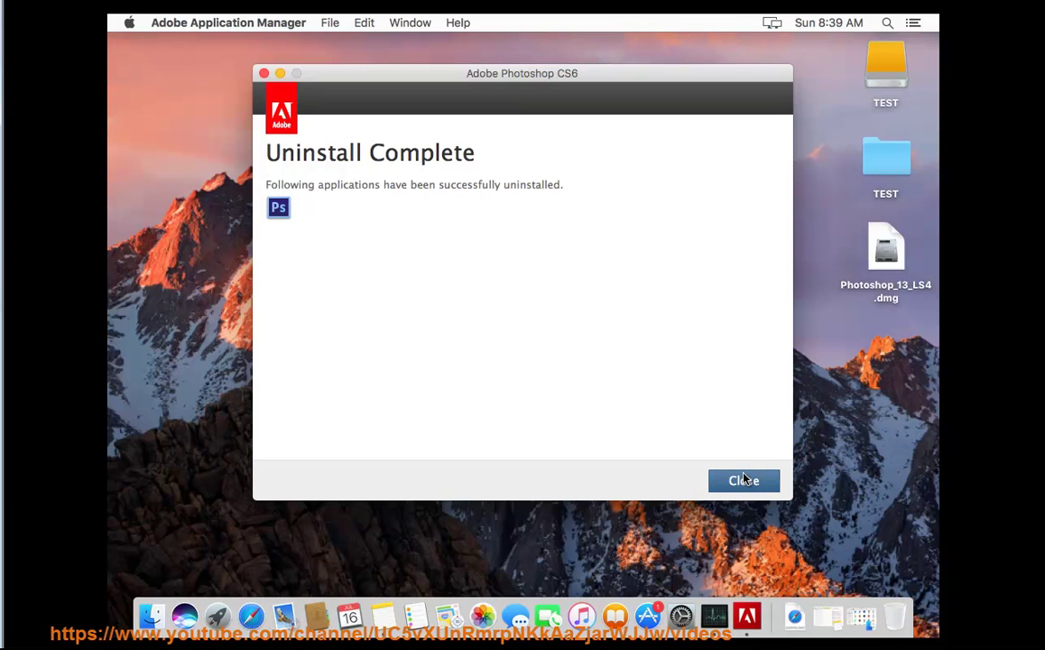
{"action": "left_click", "coordinate": [731, 485]}
{"action": "left_click", "coordinate": [128, 25]}
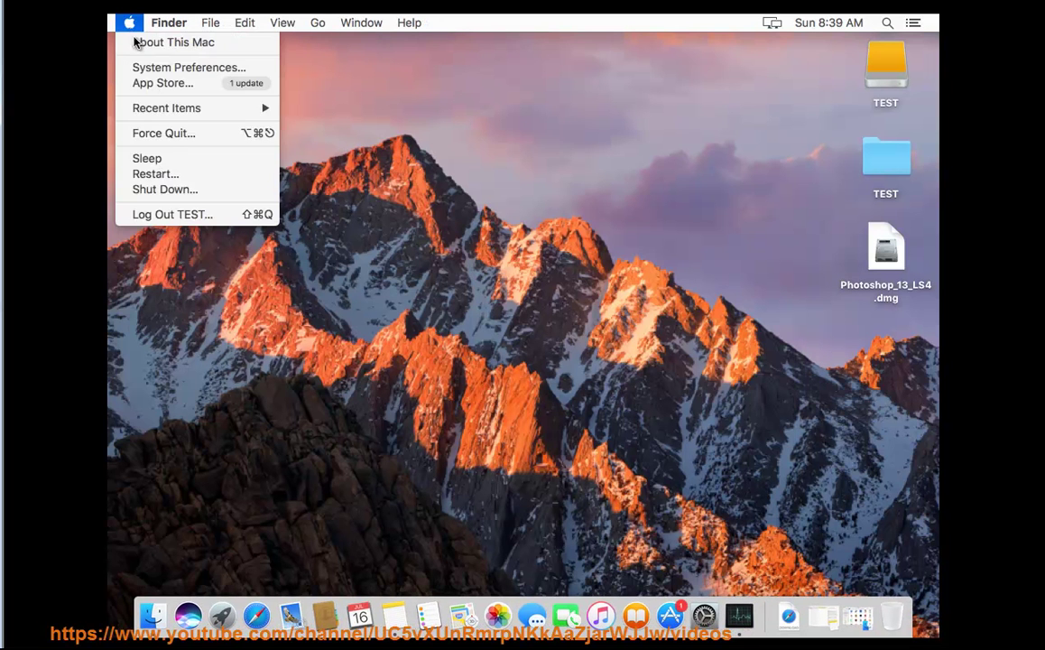
{"action": "left_click", "coordinate": [171, 173]}
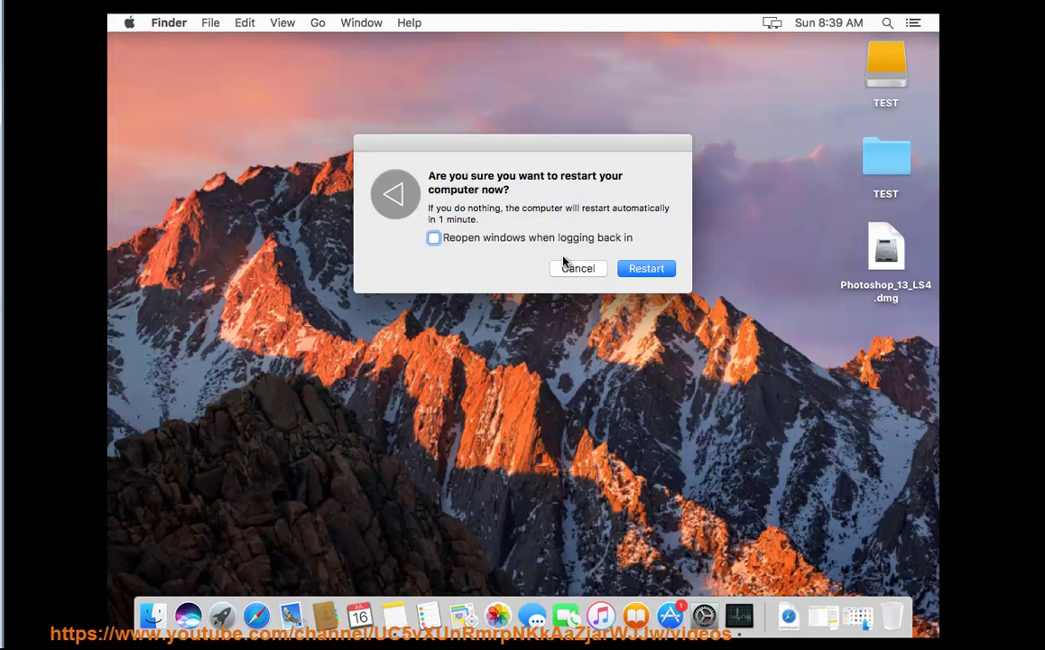
{"action": "left_click", "coordinate": [578, 268]}
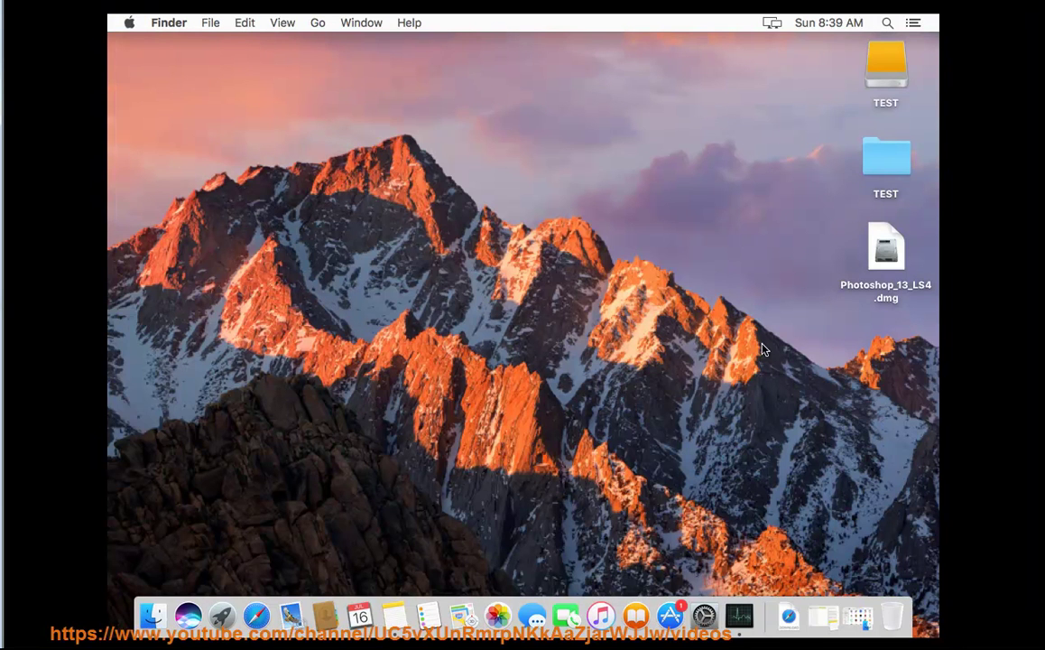
Step: Bring up the Go to Folder prompt in Finder with ~/Library as the destination
{"action": "left_click", "coordinate": [889, 253]}
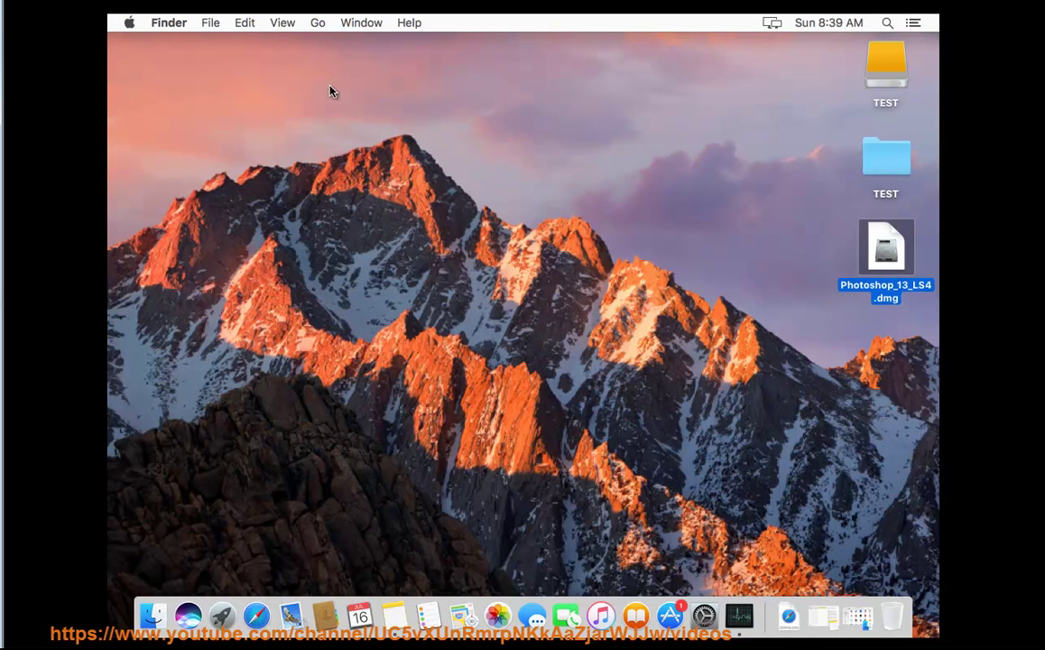
{"action": "left_click", "coordinate": [316, 22]}
{"action": "left_click", "coordinate": [352, 302]}
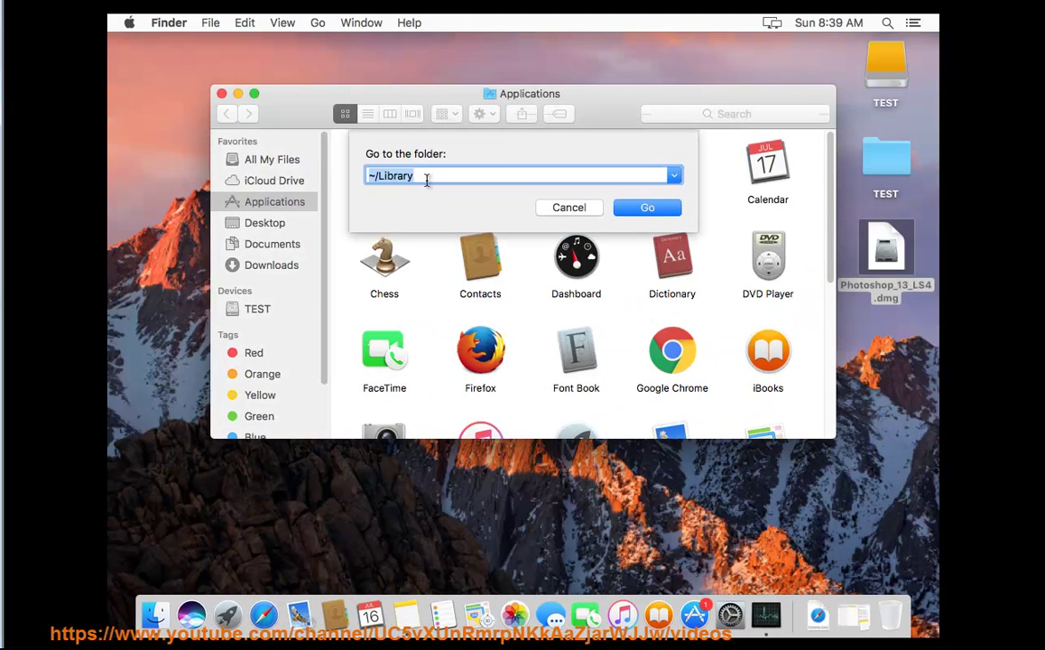
Step: Copy the word "Photoshop" from a saved path in Notes, highlight "Library" in the AGL framework path, and minimize Notes
{"action": "left_click", "coordinate": [407, 614]}
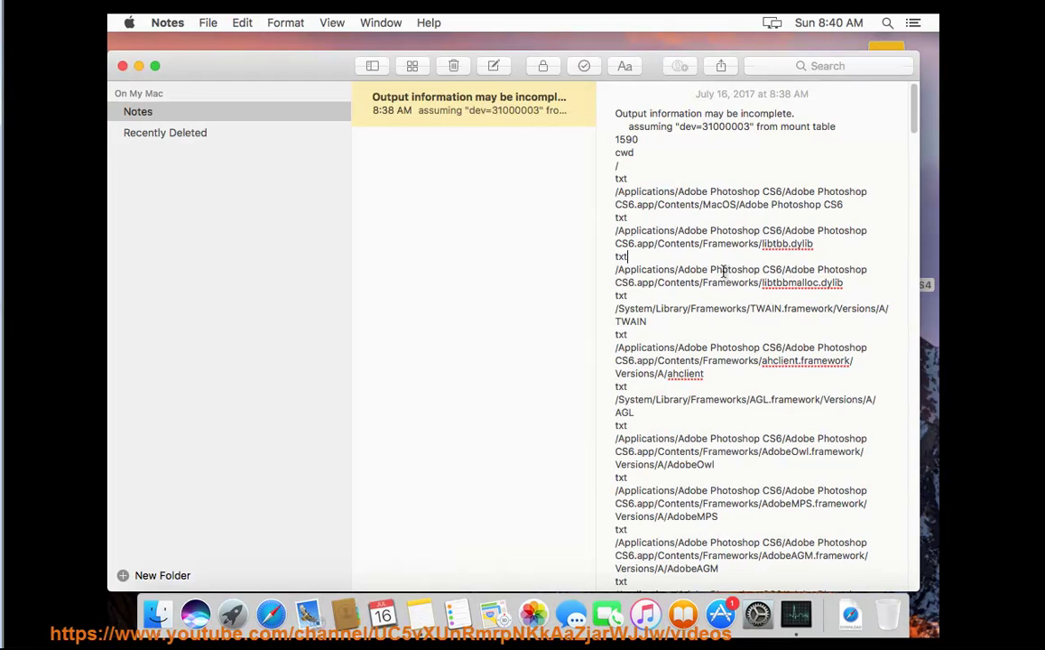
{"action": "left_click_drag", "start_coordinate": [760, 268], "coordinate": [722, 271]}
{"action": "left_click", "coordinate": [713, 269]}
{"action": "left_click_drag", "start_coordinate": [762, 268], "coordinate": [706, 269]}
{"action": "right_click", "coordinate": [712, 273]}
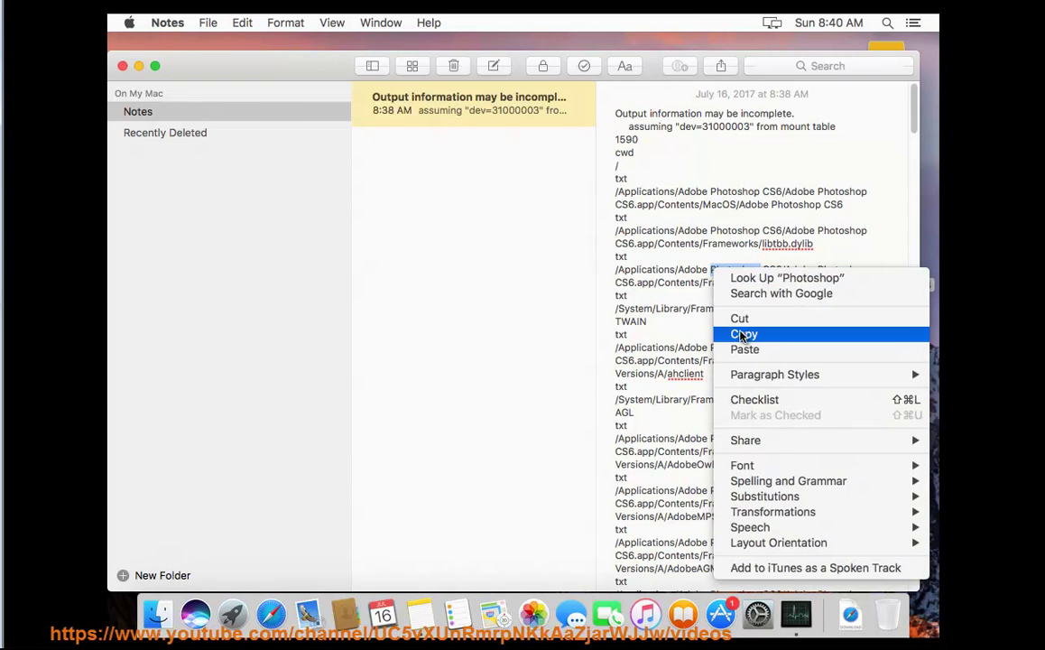
{"action": "left_click", "coordinate": [743, 339]}
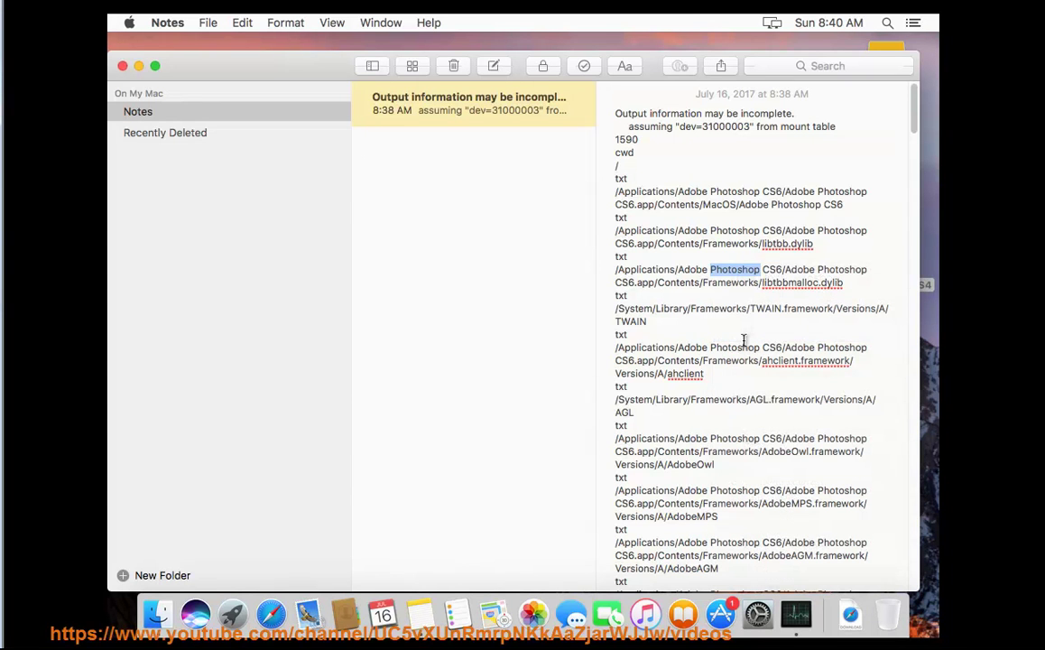
{"action": "double_click", "coordinate": [676, 402]}
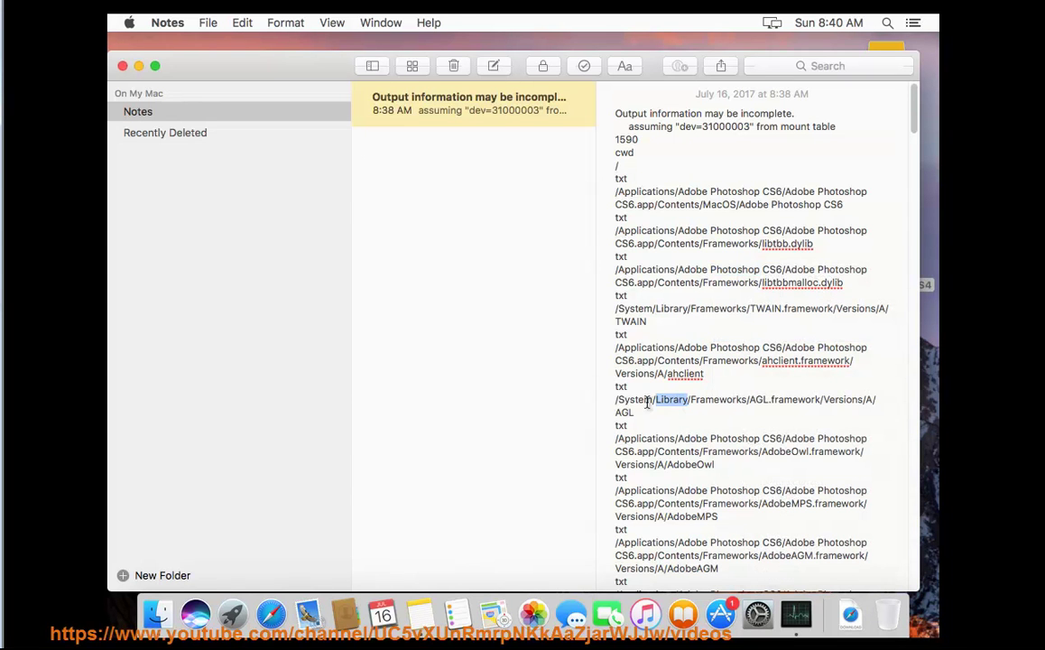
{"action": "left_click", "coordinate": [139, 66]}
Step: Go to the ~/Library folder and search for "Photoshop" within Library only
{"action": "left_click", "coordinate": [647, 207]}
{"action": "left_click", "coordinate": [712, 116]}
{"action": "right_click", "coordinate": [681, 118]}
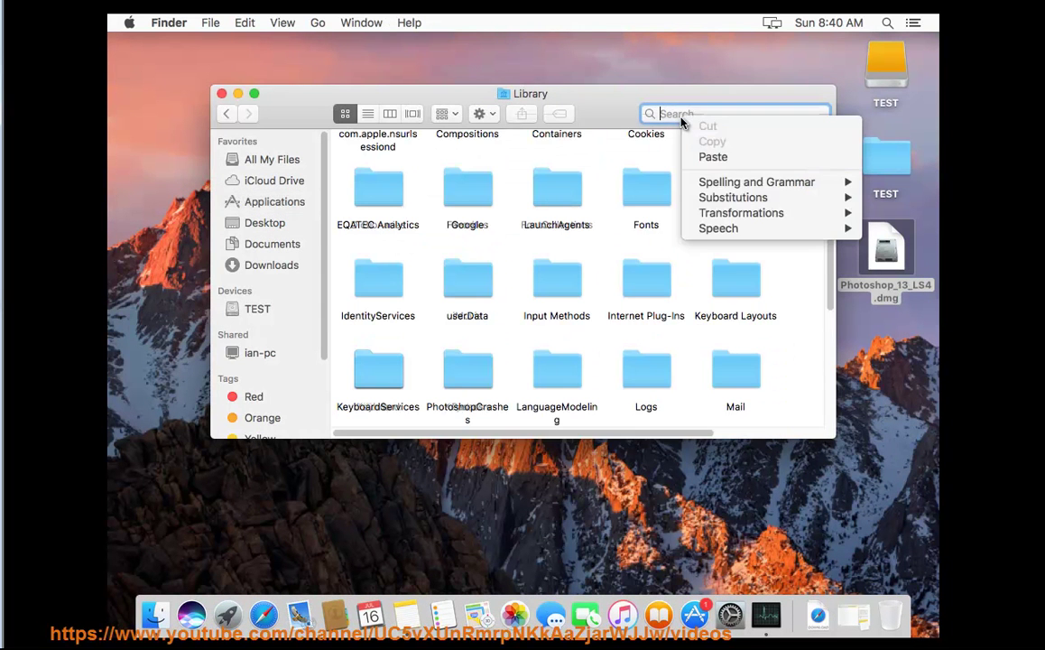
{"action": "left_click", "coordinate": [713, 157]}
{"action": "left_click", "coordinate": [449, 142]}
Step: Move the found items to the Trash, including PhotoshopCrashes, the Adobe Photoshop CS6 plist file and the Adobe Photoshop CS6 folder
{"action": "left_click", "coordinate": [370, 204]}
{"action": "left_click", "coordinate": [471, 194]}
{"action": "left_click", "coordinate": [651, 191]}
{"action": "right_click", "coordinate": [655, 194]}
{"action": "left_click", "coordinate": [686, 261]}
{"action": "right_click", "coordinate": [561, 204]}
{"action": "left_click", "coordinate": [622, 251]}
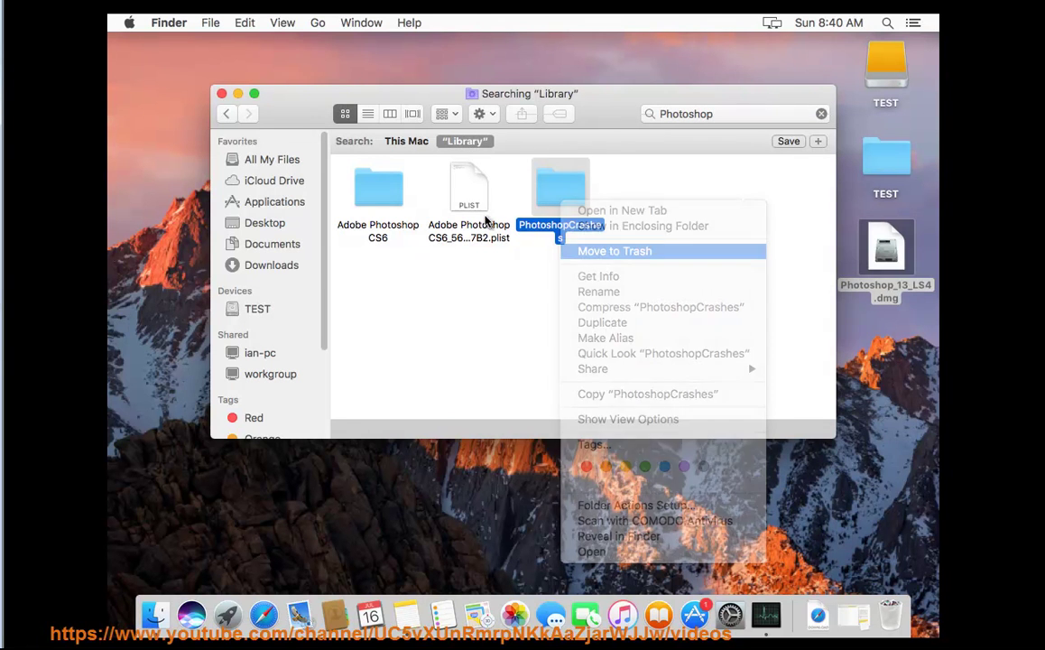
{"action": "right_click", "coordinate": [476, 192]}
{"action": "left_click", "coordinate": [514, 256]}
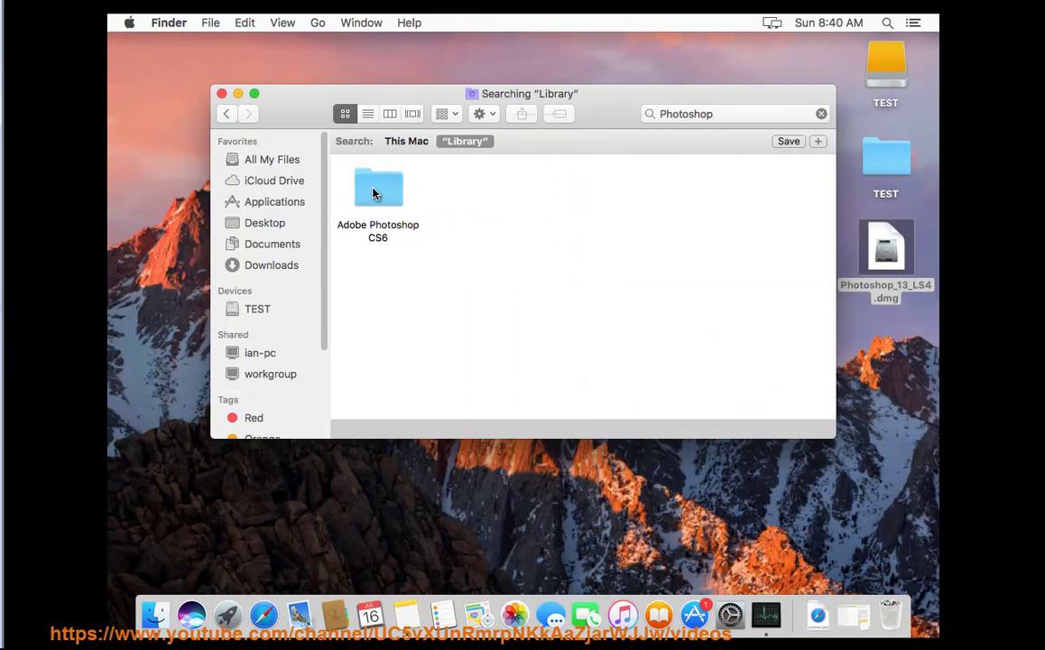
{"action": "right_click", "coordinate": [375, 194]}
{"action": "left_click", "coordinate": [422, 236]}
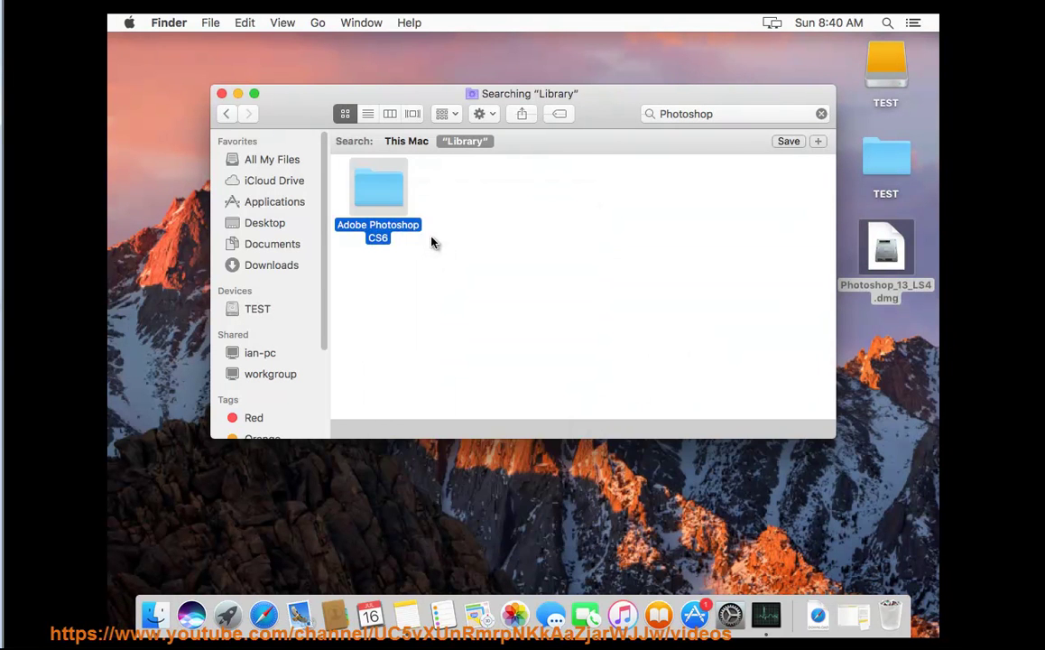
Step: Clear the Photoshop search, look through Library's Application Support folder for leftovers, and return to Library
{"action": "left_click", "coordinate": [821, 114]}
{"action": "scroll", "coordinate": [594, 273], "scroll_direction": "up", "scroll_amount": 5}
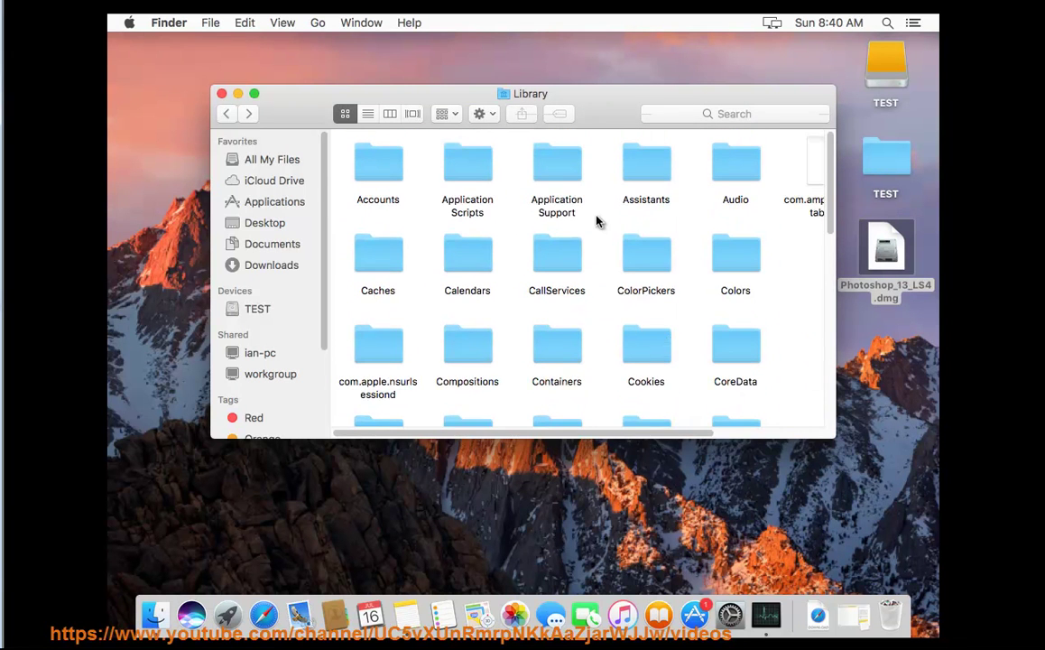
{"action": "double_click", "coordinate": [555, 179]}
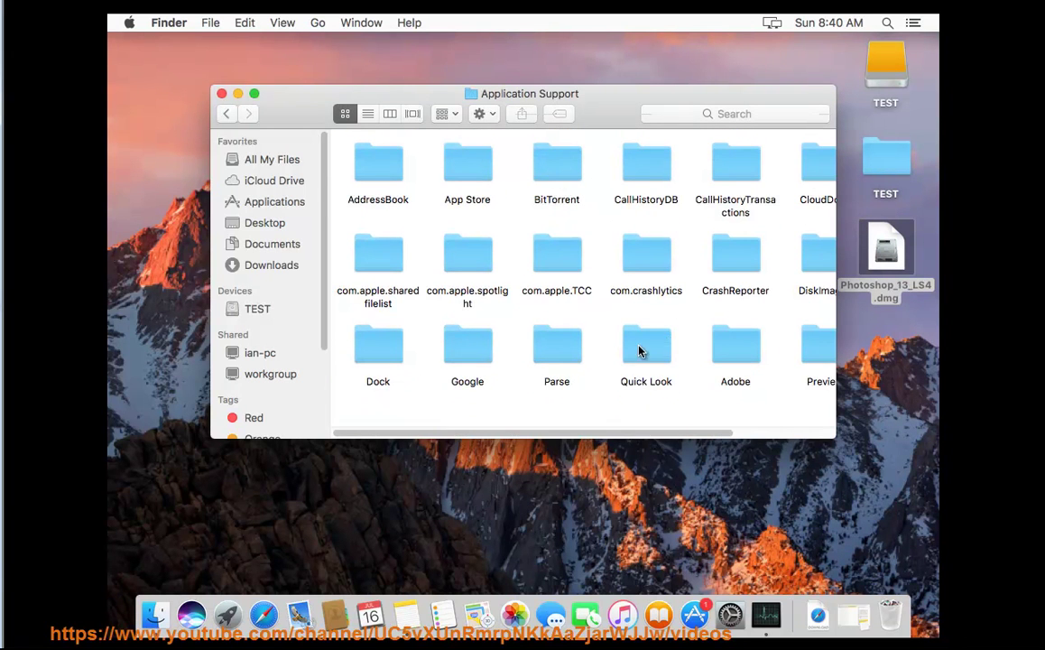
{"action": "left_click_drag", "start_coordinate": [615, 439], "coordinate": [554, 427]}
{"action": "left_click", "coordinate": [228, 113]}
Step: Open the Preferences folder inside Library and show the Finder window in full screen
{"action": "scroll", "coordinate": [750, 235], "scroll_direction": "down", "scroll_amount": 10}
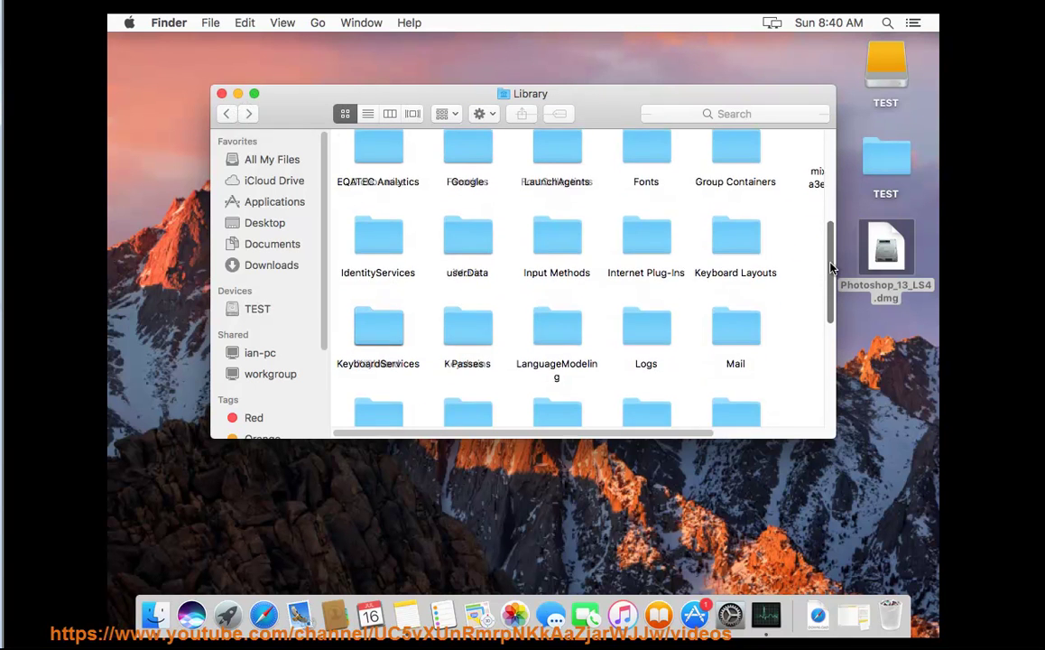
{"action": "double_click", "coordinate": [722, 283]}
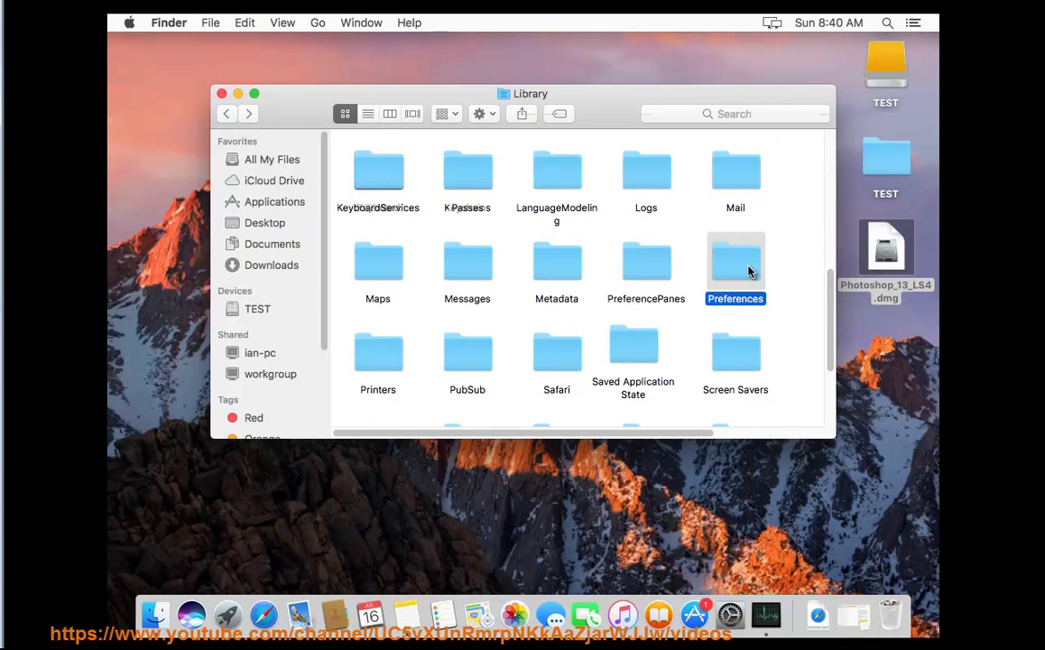
{"action": "scroll", "coordinate": [746, 364], "scroll_direction": "down", "scroll_amount": 2}
{"action": "scroll", "coordinate": [745, 365], "scroll_direction": "down", "scroll_amount": 3}
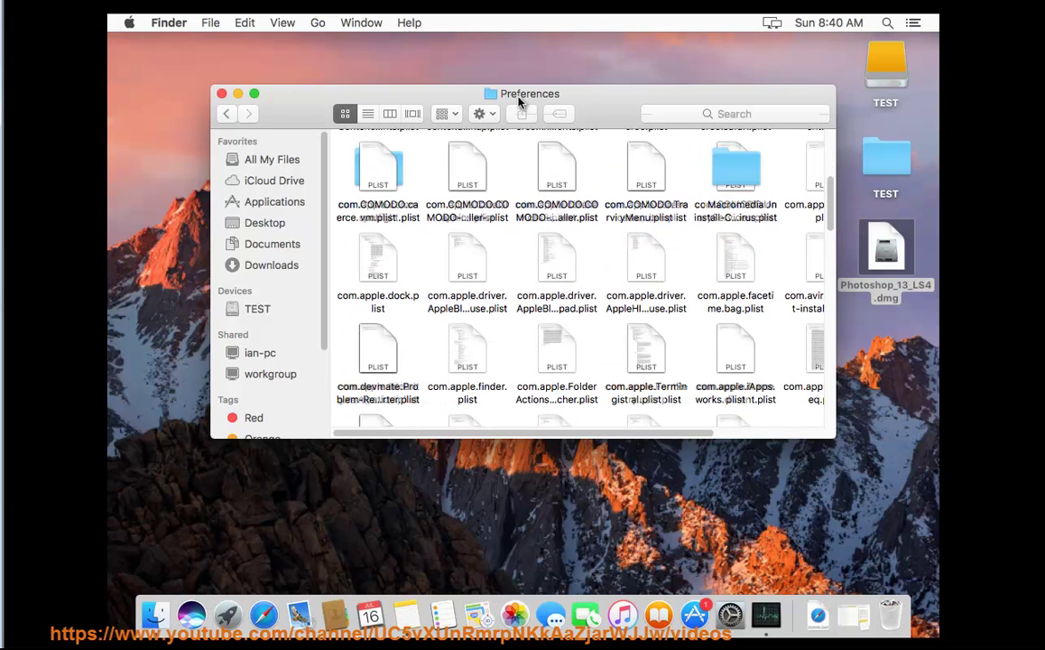
{"action": "left_click", "coordinate": [256, 94]}
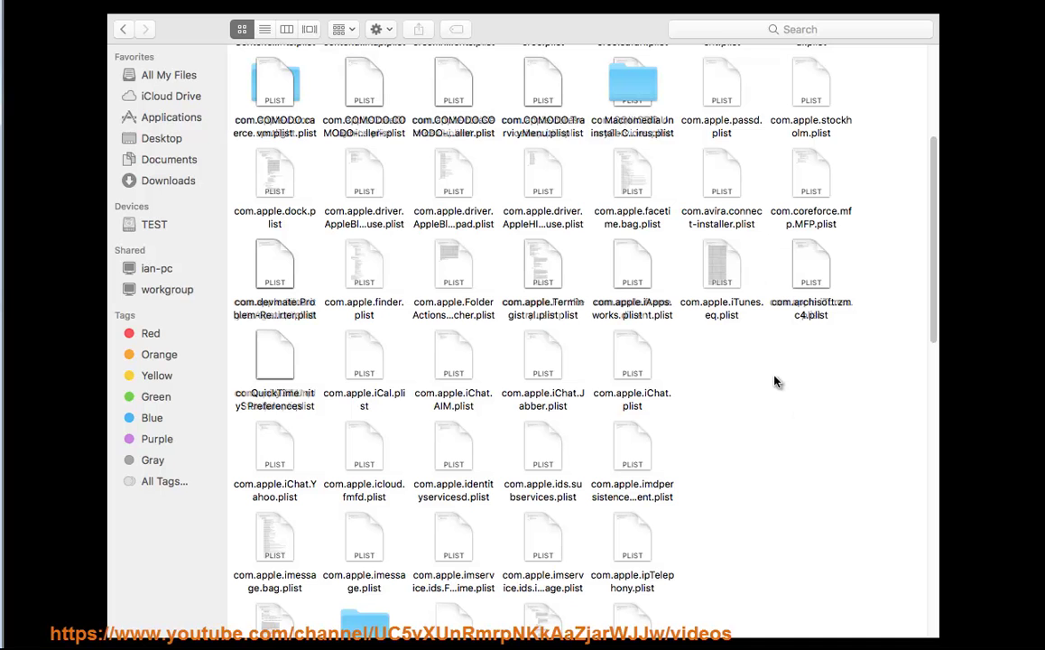
Step: Search for "ADOBE" within the Preferences folder only
{"action": "left_click", "coordinate": [769, 29]}
{"action": "type", "text": "a"}
{"action": "key", "text": "BackSpace"}
{"action": "type", "text": "ADOB"}
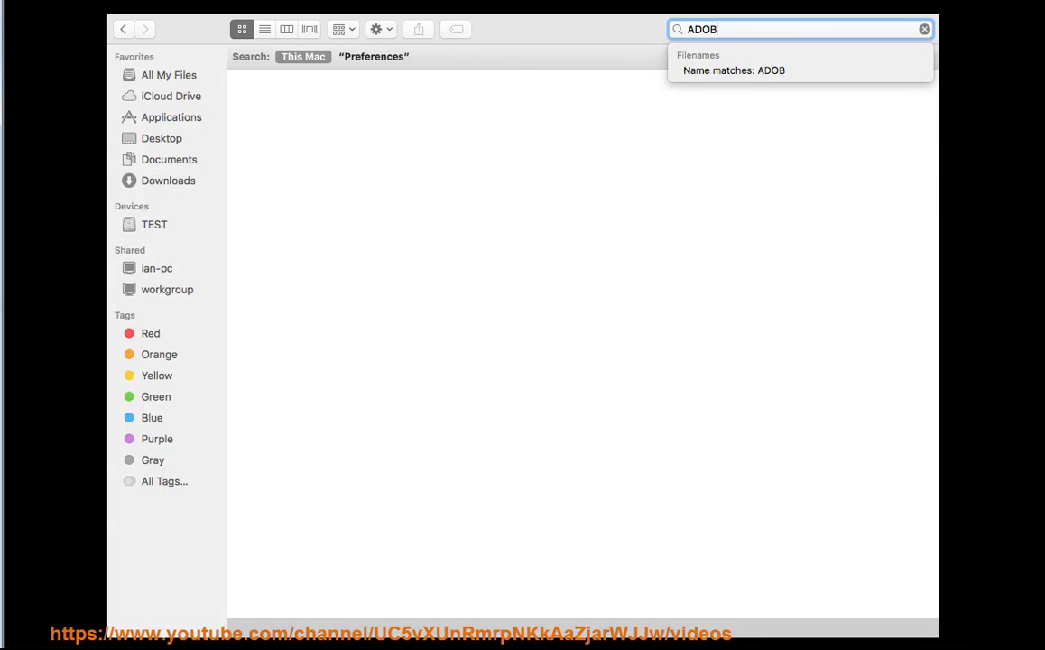
{"action": "type", "text": "E"}
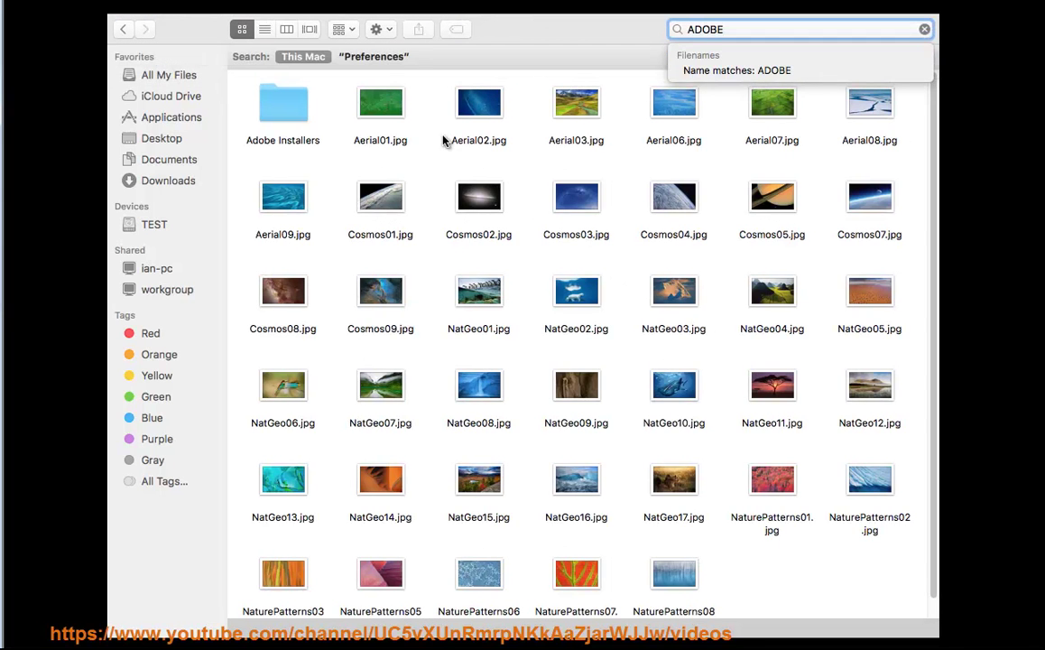
{"action": "left_click", "coordinate": [391, 59]}
Step: Select the com.adobe.crashreporter, com.adobe.CSXS.3 and com.adobe.Photoshop plist files and move them to the Trash
{"action": "left_click", "coordinate": [269, 110]}
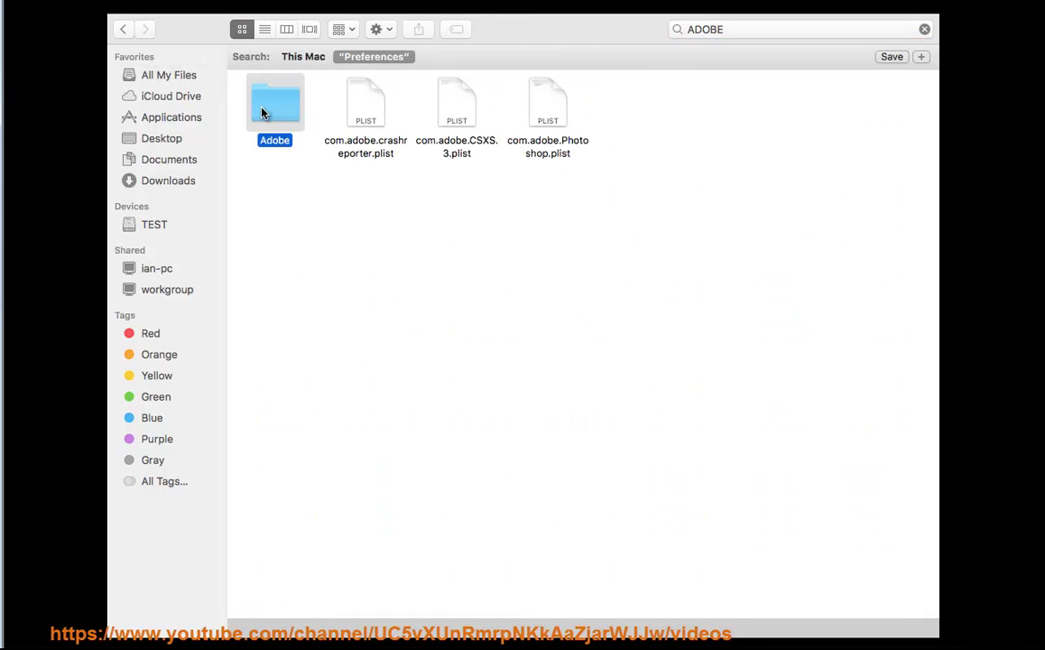
{"action": "right_click", "coordinate": [275, 112]}
{"action": "left_click", "coordinate": [311, 152]}
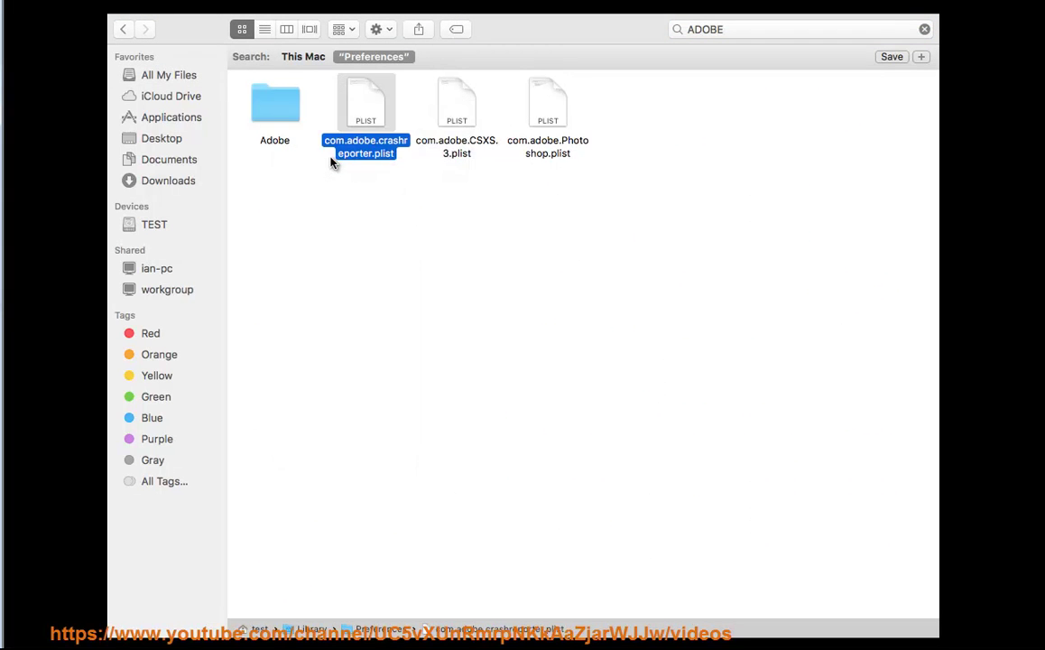
{"action": "right_click", "coordinate": [274, 113]}
{"action": "left_click", "coordinate": [562, 179]}
{"action": "left_click_drag", "start_coordinate": [677, 224], "coordinate": [323, 98]}
{"action": "right_click", "coordinate": [361, 108]}
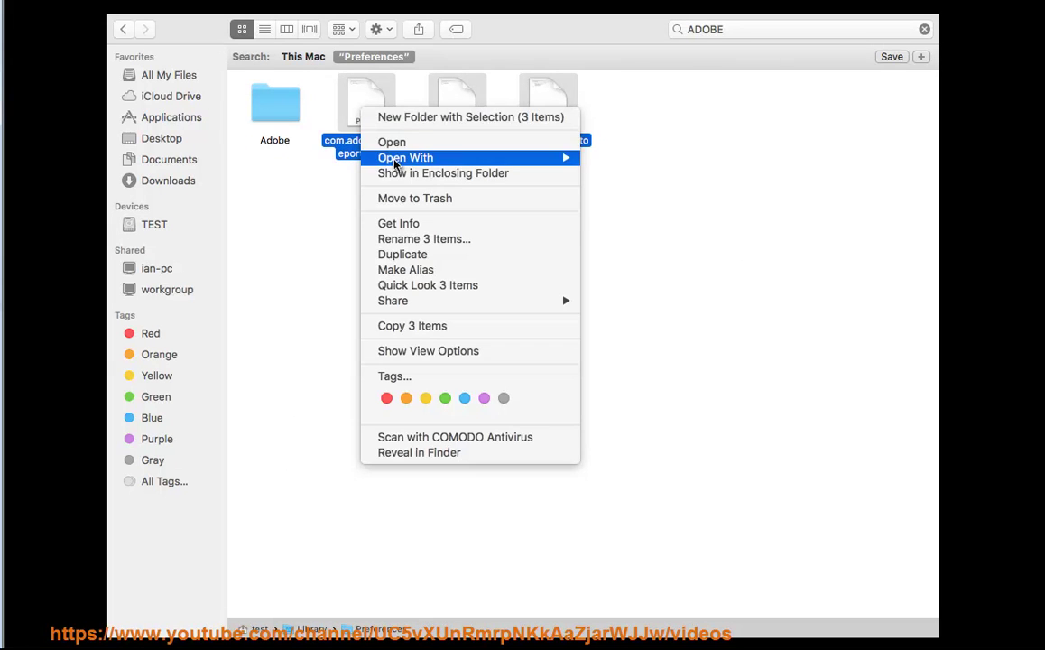
{"action": "left_click", "coordinate": [291, 190]}
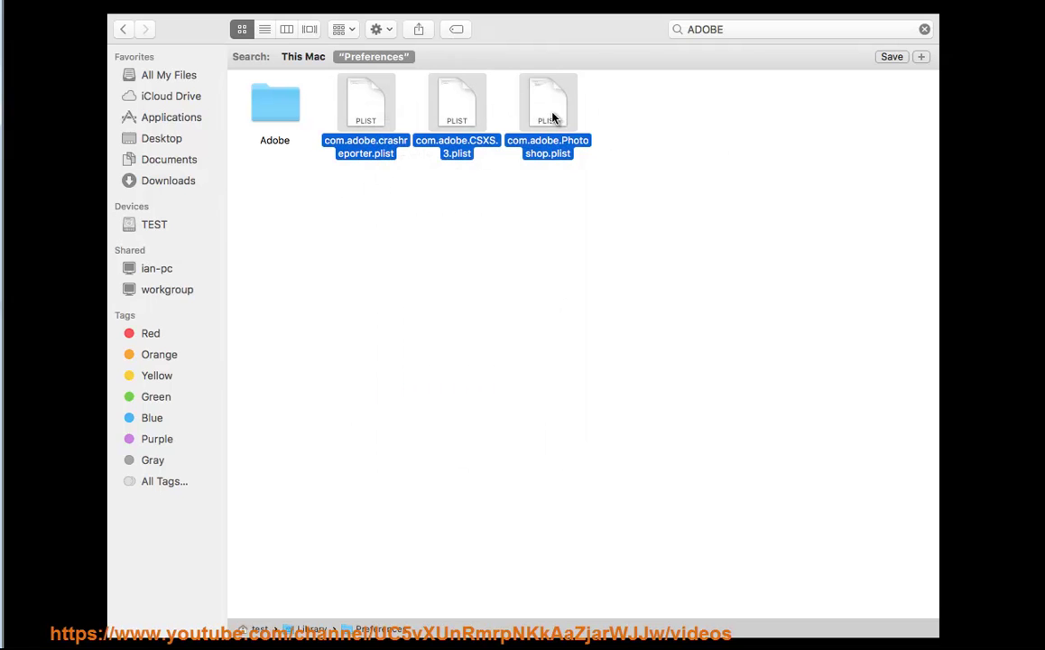
{"action": "right_click", "coordinate": [556, 120]}
{"action": "left_click", "coordinate": [559, 204]}
Step: Leave the ADOBE search results and return to the full Preferences folder
{"action": "right_click", "coordinate": [278, 108]}
{"action": "left_click", "coordinate": [133, 43]}
{"action": "left_click", "coordinate": [126, 31]}
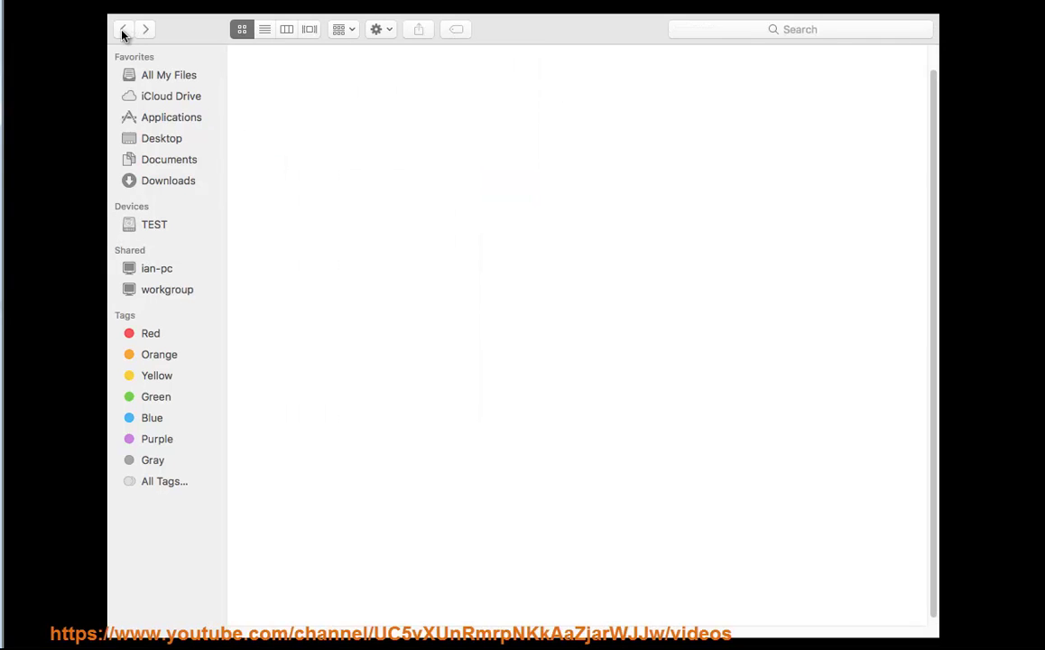
{"action": "mouse_move", "coordinate": [452, 5]}
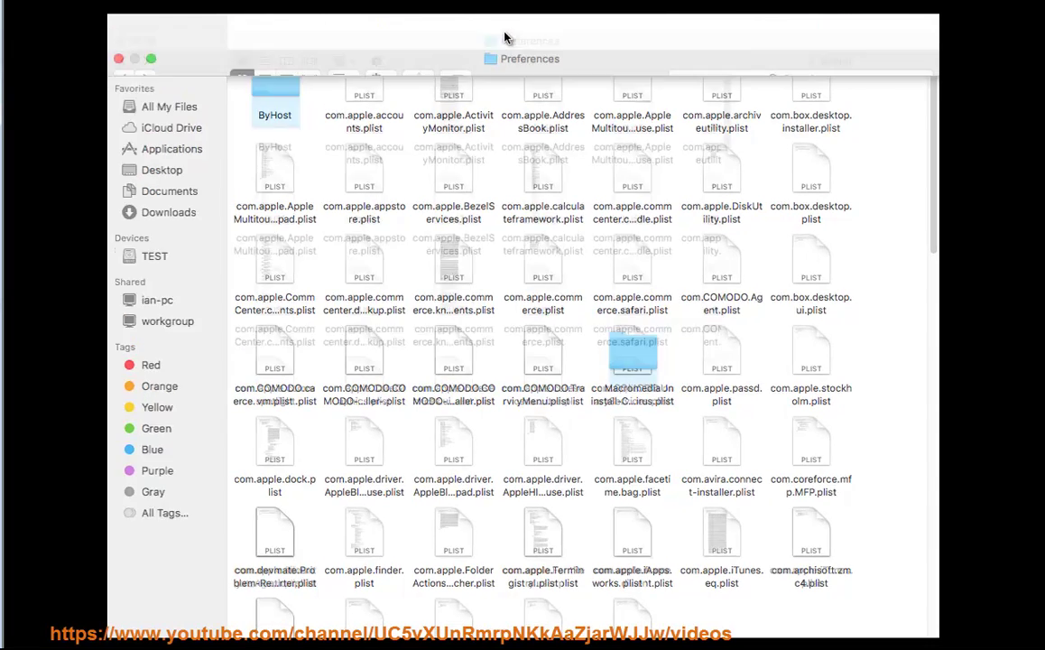
Step: Restore the Finder window to its smaller size, return to Library and open the Saved Application State folder
{"action": "left_click_drag", "start_coordinate": [505, 36], "coordinate": [494, 109]}
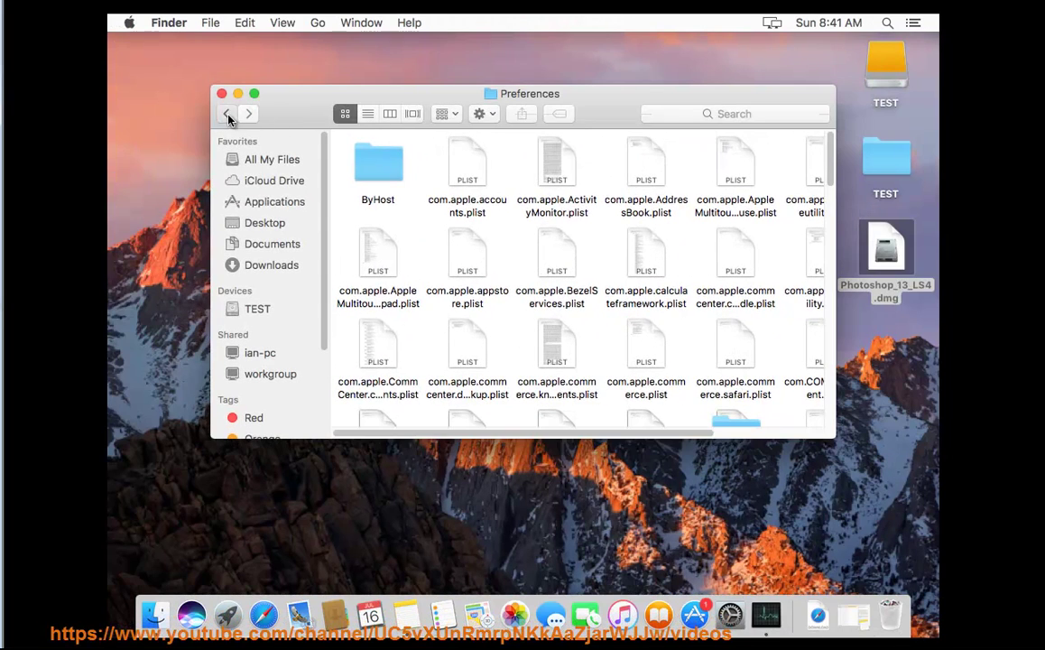
{"action": "left_click", "coordinate": [227, 115]}
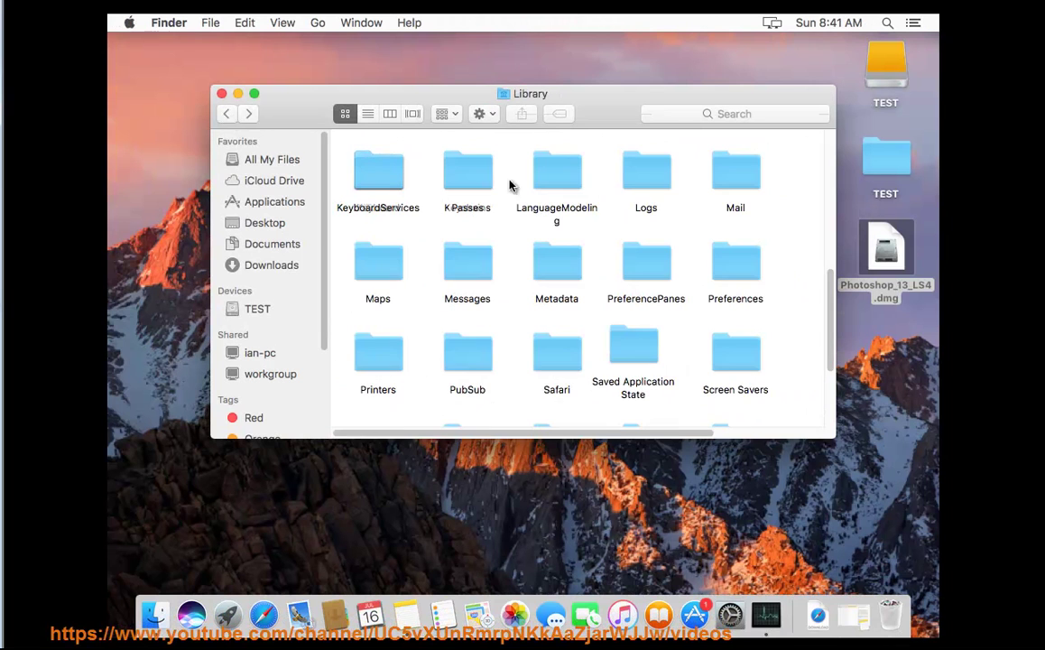
{"action": "left_click", "coordinate": [632, 366]}
{"action": "double_click", "coordinate": [619, 350]}
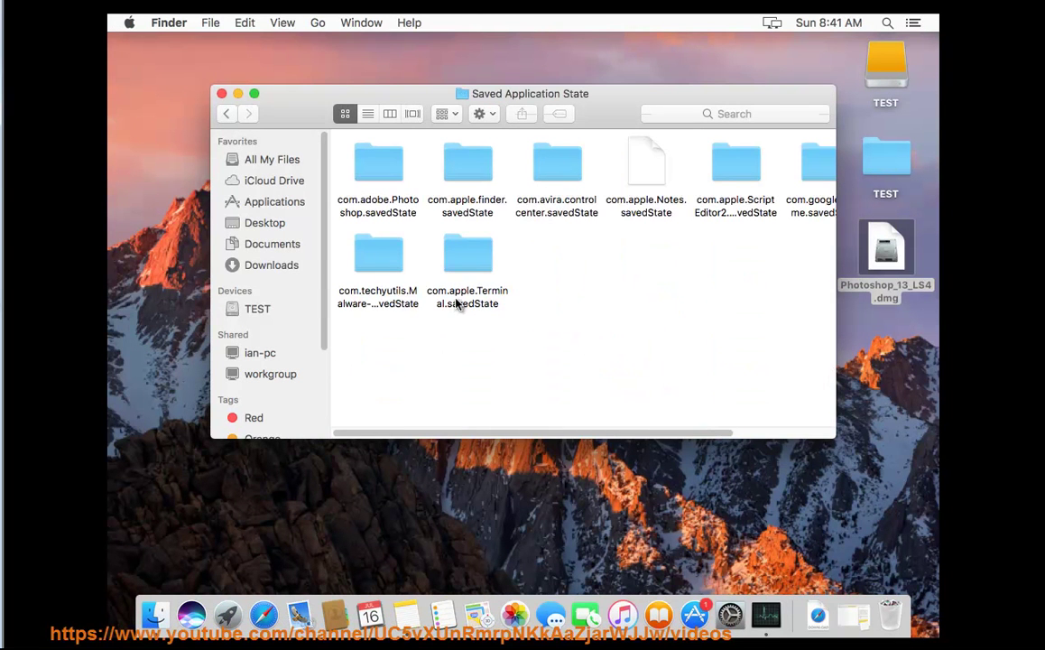
Step: Move the com.adobe.Photoshop.savedState folder to the Trash
{"action": "left_click", "coordinate": [379, 167]}
{"action": "right_click", "coordinate": [379, 166]}
{"action": "left_click", "coordinate": [439, 191]}
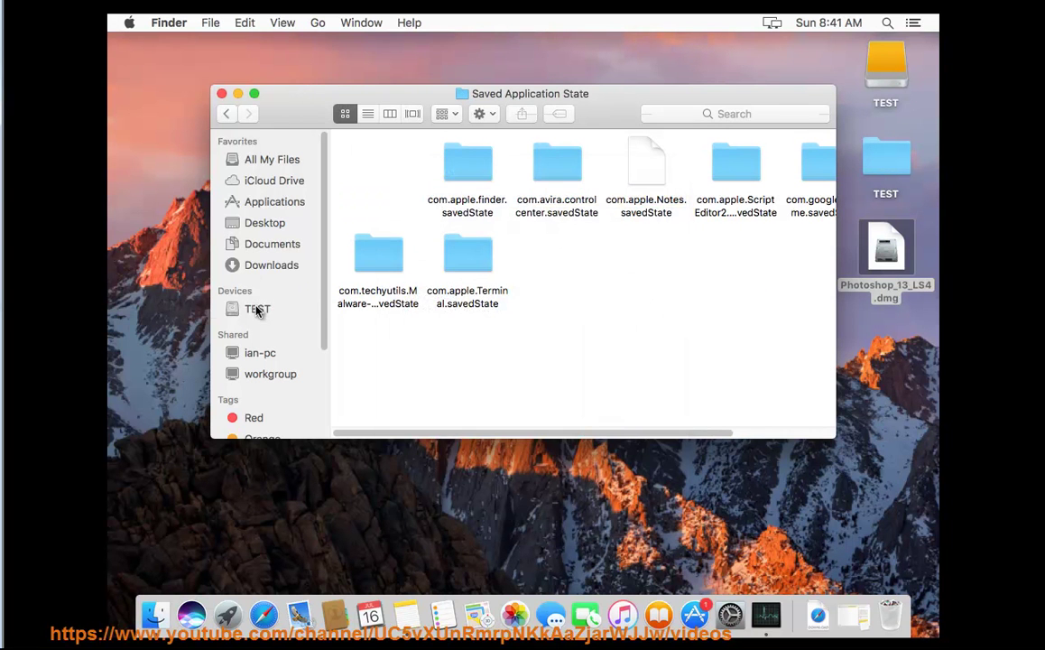
Step: Open the TEST drive and search for "ADOBE", trying the TEST scope before setting it to This Mac
{"action": "left_click", "coordinate": [257, 309]}
{"action": "left_click", "coordinate": [736, 114]}
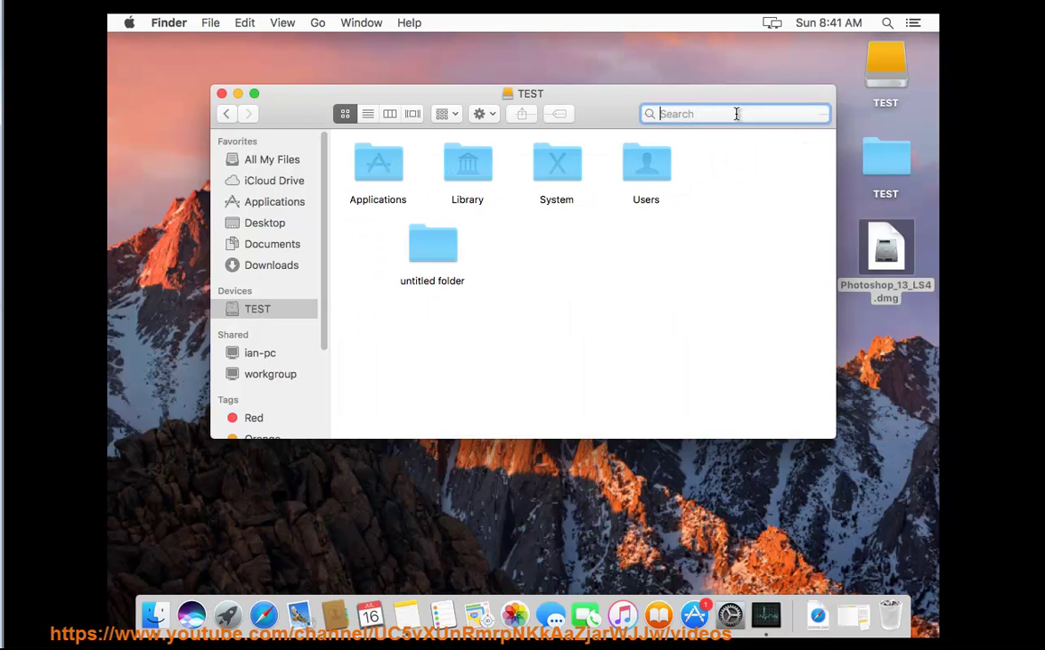
{"action": "type", "text": "ADOBE"}
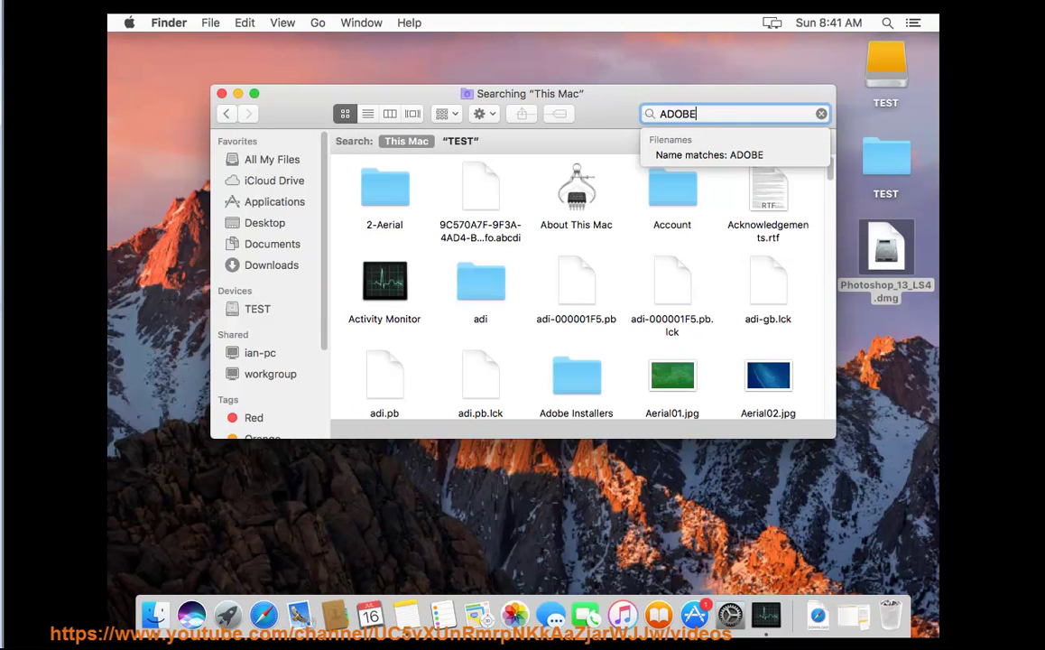
{"action": "left_click", "coordinate": [462, 142]}
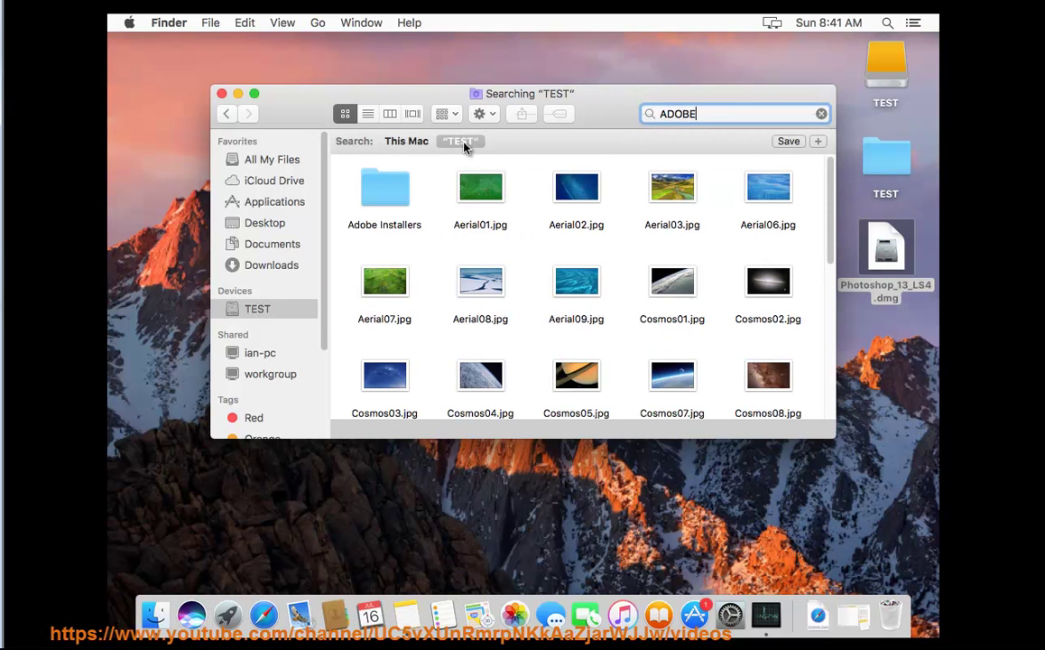
{"action": "left_click", "coordinate": [415, 142]}
Step: Move the Adobe Installers folder from the search results to the Trash, authorize the change and close the Finder window
{"action": "left_click", "coordinate": [370, 201]}
{"action": "right_click", "coordinate": [374, 196]}
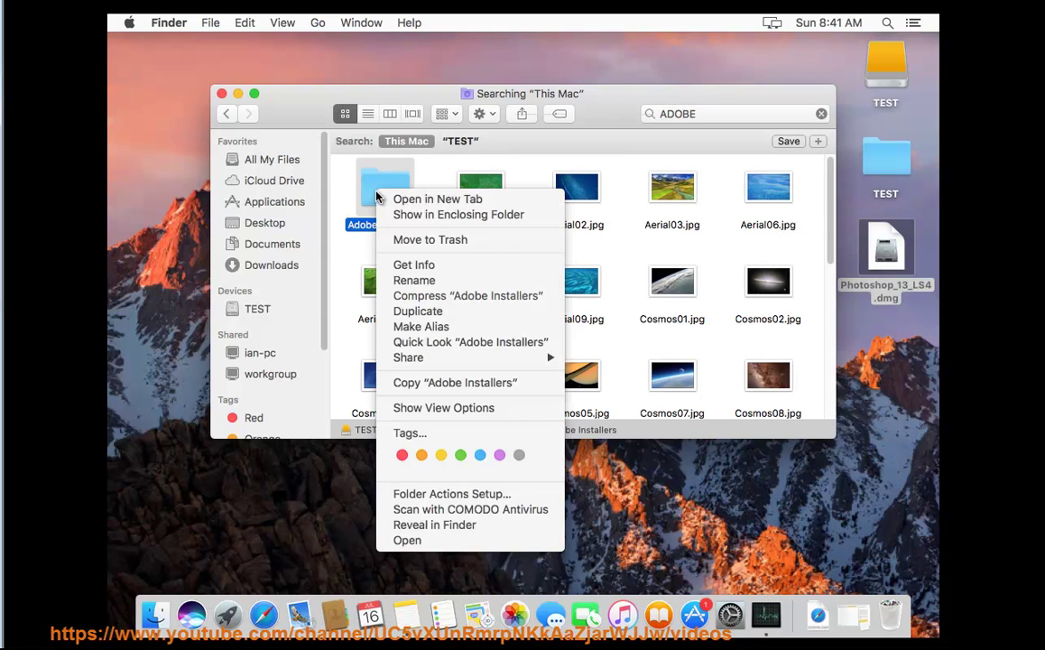
{"action": "left_click", "coordinate": [442, 238]}
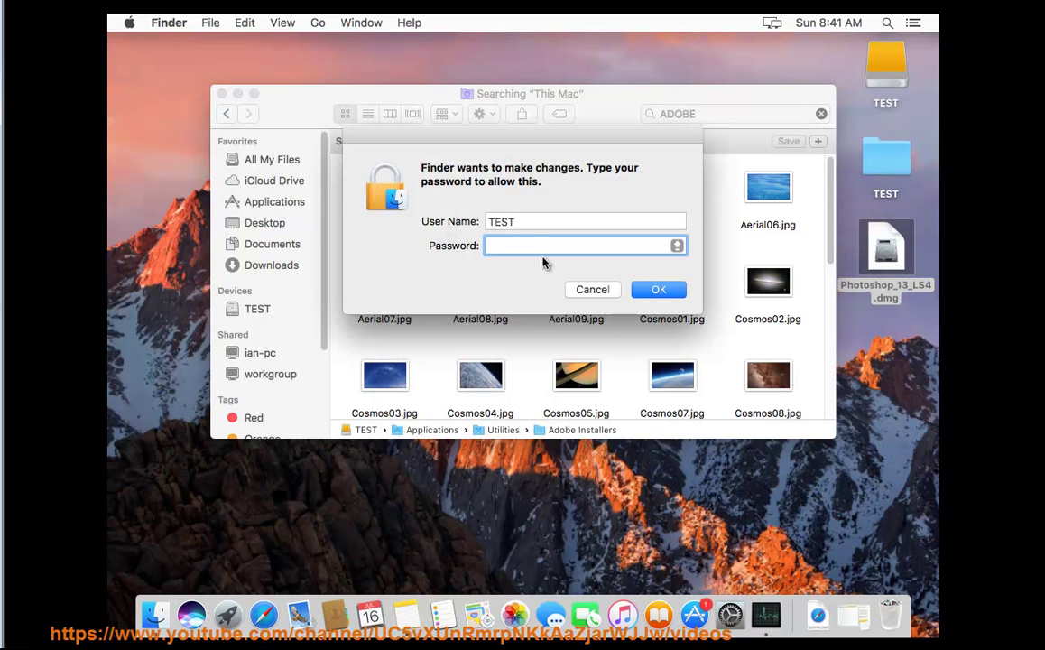
{"action": "left_click", "coordinate": [655, 290]}
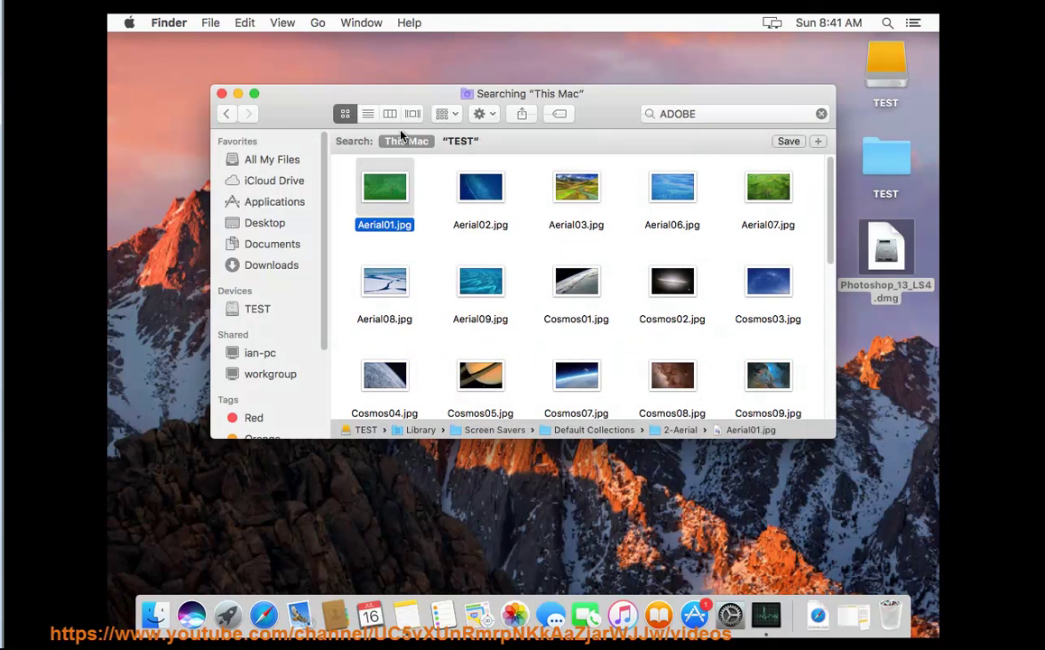
{"action": "left_click", "coordinate": [222, 95]}
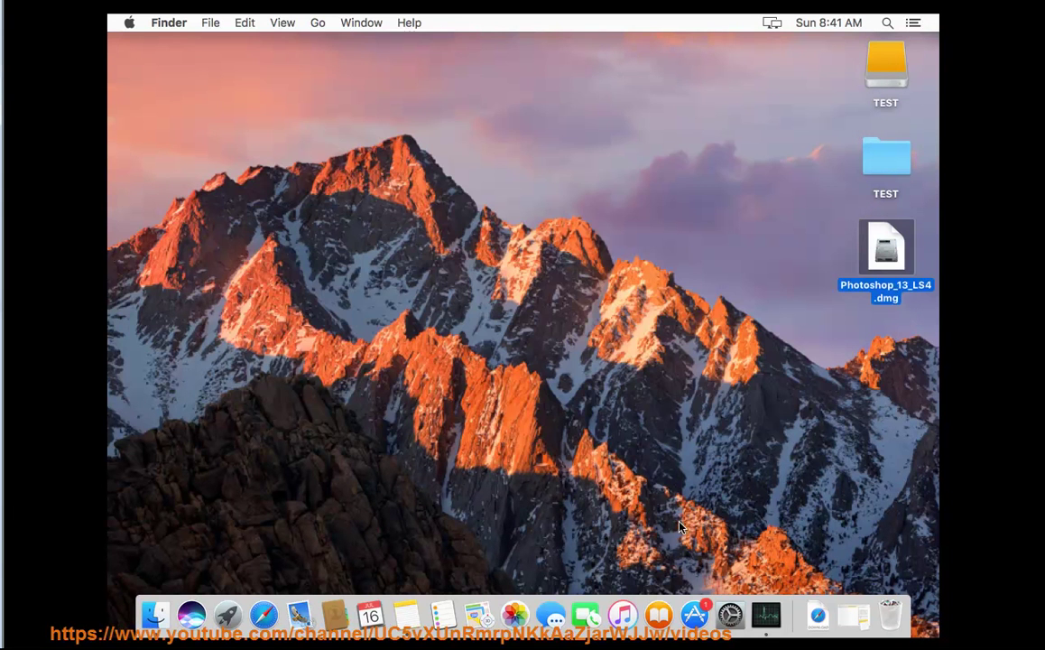
Step: Switch to System Preferences and show the current user's Login Items under Users & Groups
{"action": "left_click", "coordinate": [730, 615]}
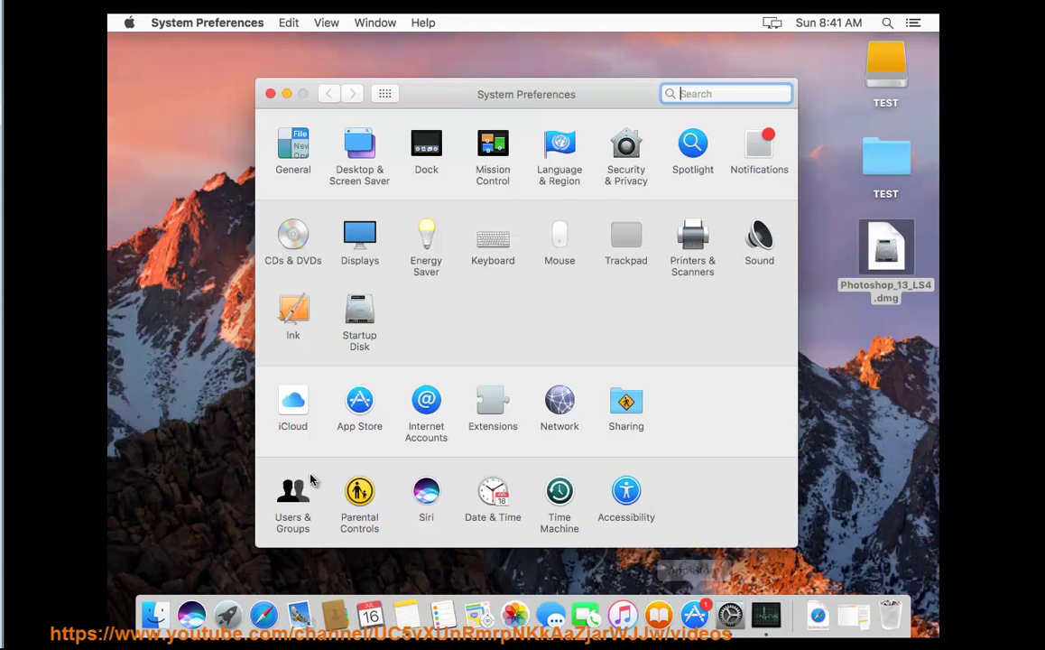
{"action": "left_click", "coordinate": [293, 492]}
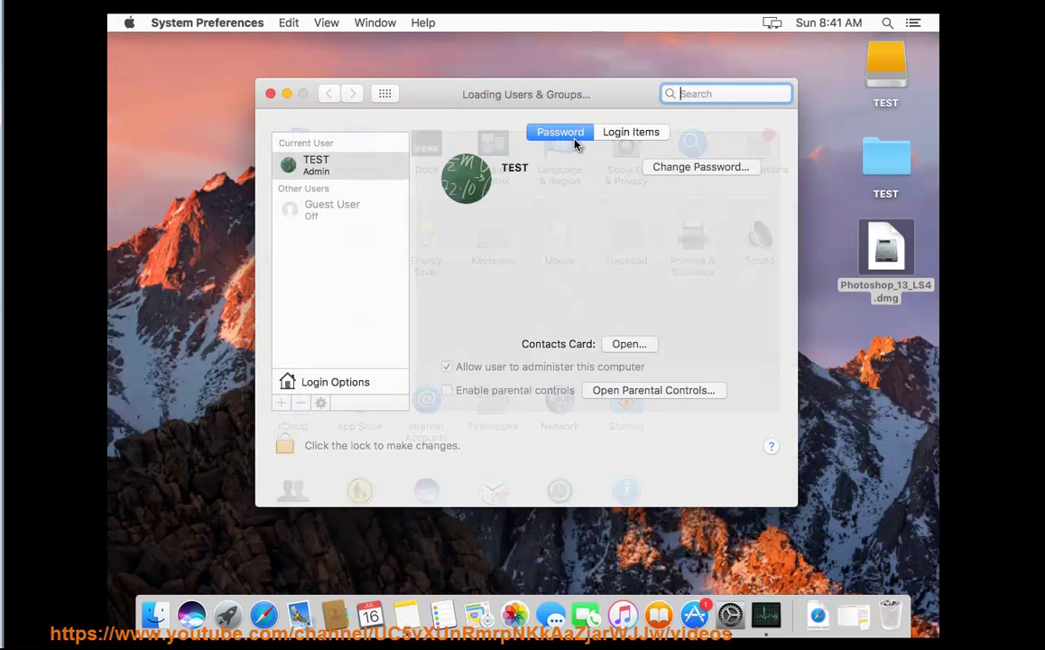
{"action": "left_click", "coordinate": [631, 132]}
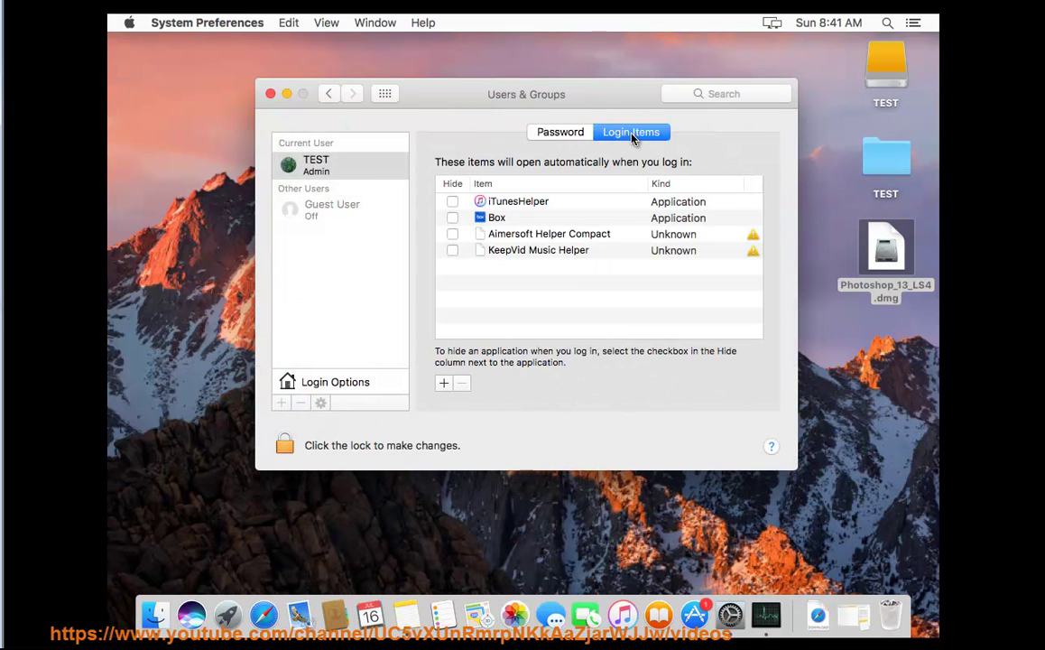
Step: Remove Aimersoft Helper Compact from the login items and close System Preferences
{"action": "left_click", "coordinate": [576, 236]}
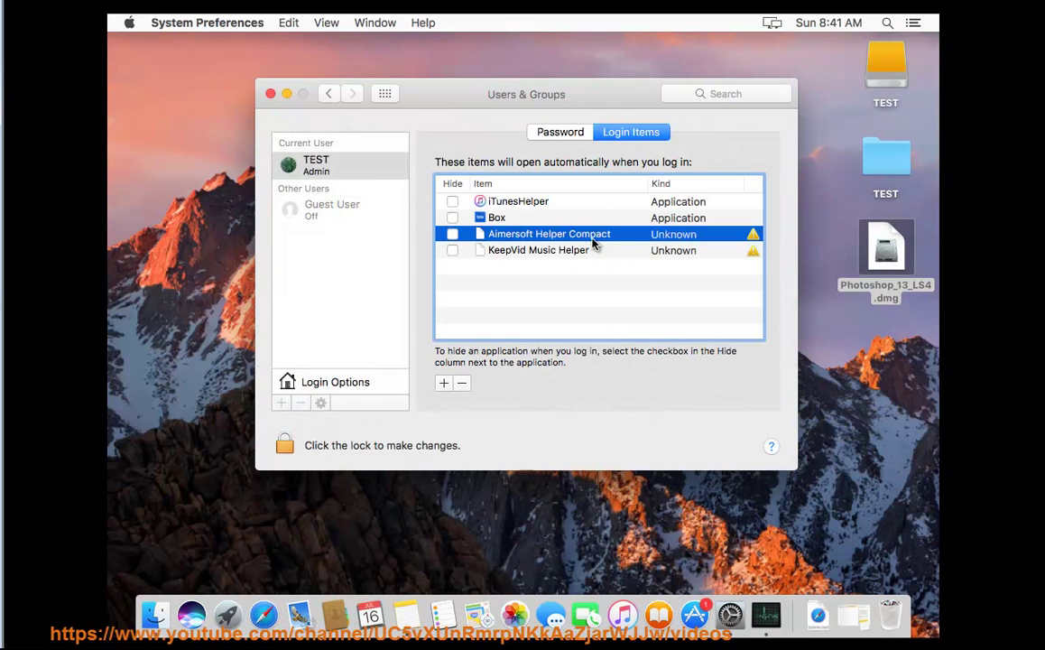
{"action": "left_click", "coordinate": [451, 235]}
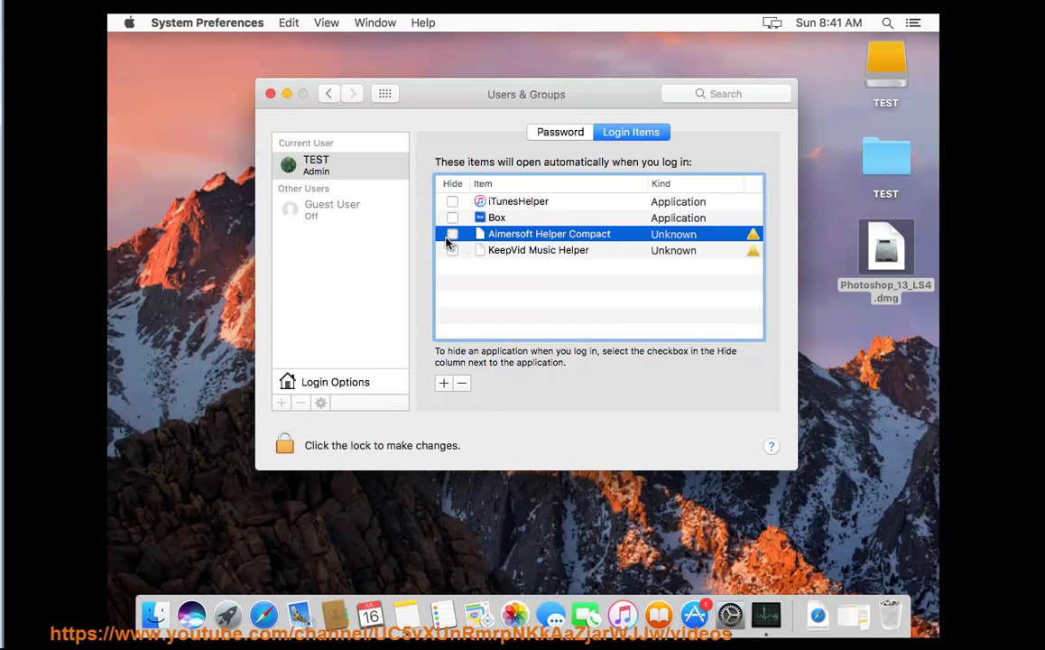
{"action": "left_click", "coordinate": [462, 383]}
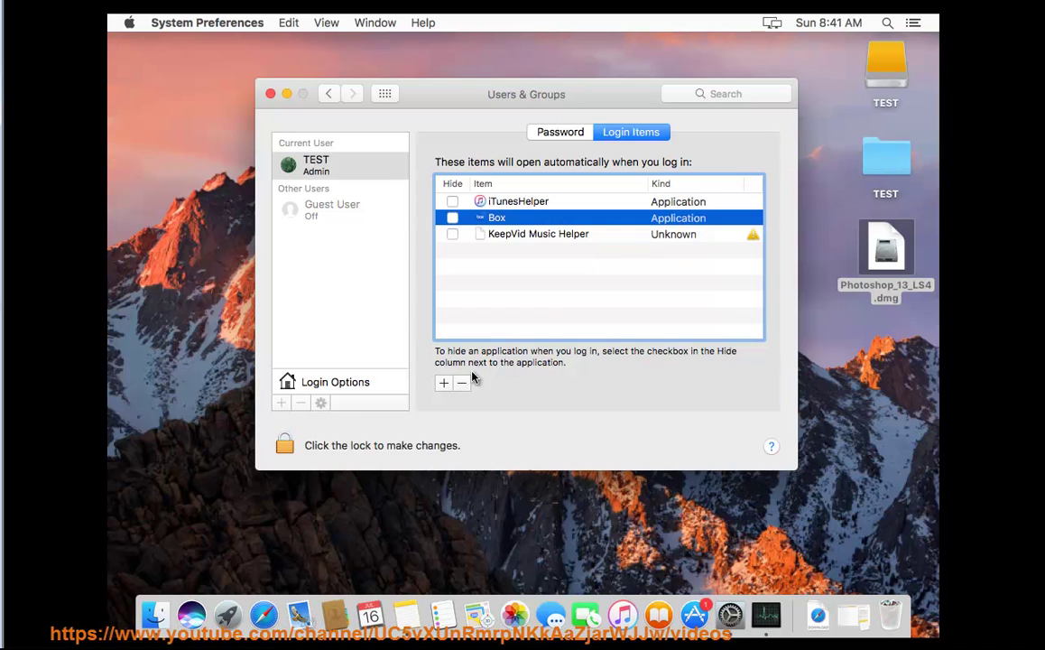
{"action": "left_click", "coordinate": [269, 93]}
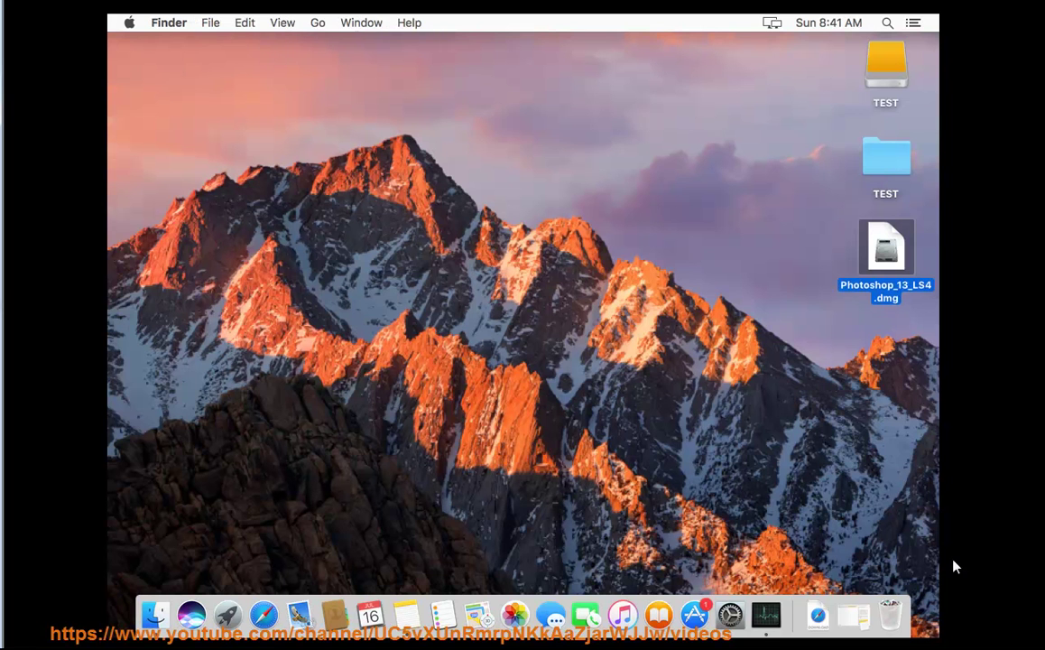
Step: Move Photoshop_13_LS4.dmg from the desktop to the Trash, and open the Trash to empty it
{"action": "right_click", "coordinate": [894, 259]}
{"action": "left_click", "coordinate": [860, 276]}
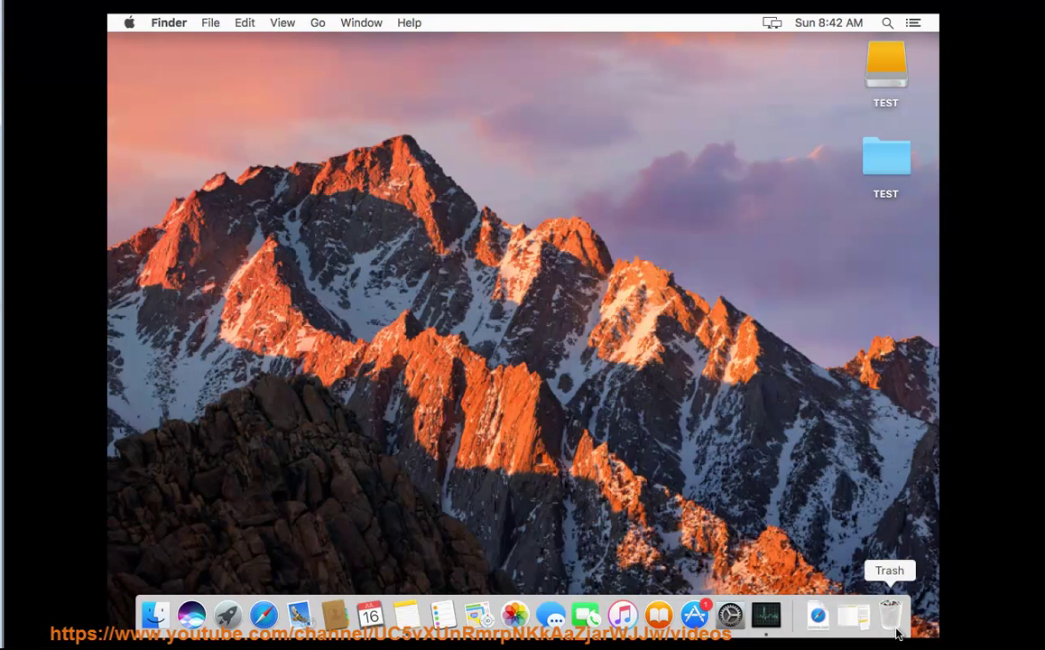
{"action": "left_click", "coordinate": [879, 607]}
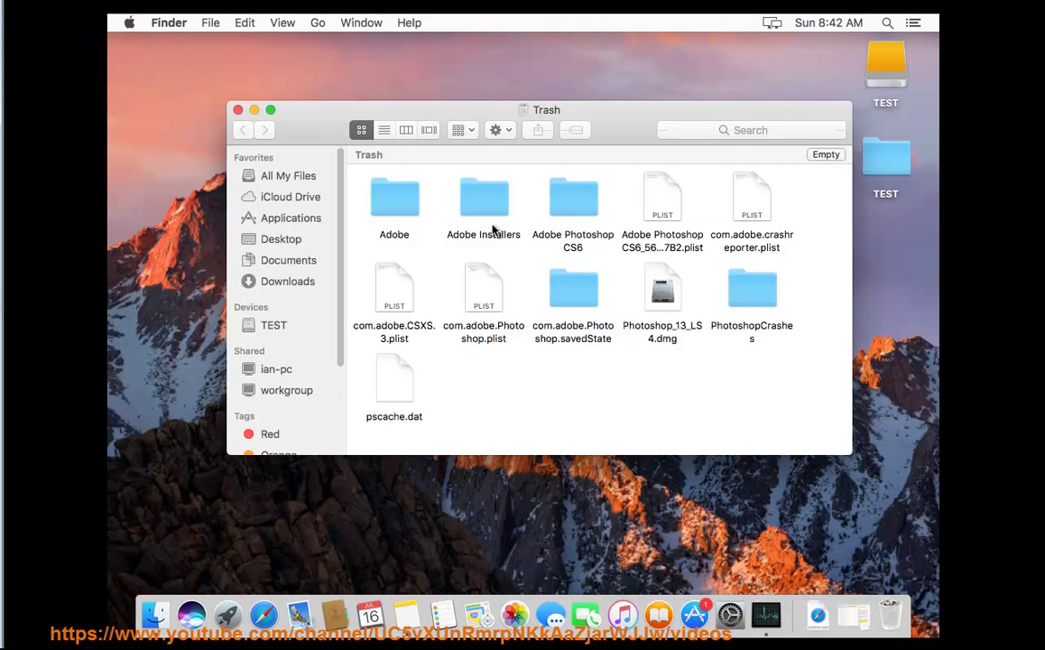
{"action": "left_click", "coordinate": [822, 155]}
{"action": "mouse_move", "coordinate": [649, 167]}
{"action": "left_mouse_down"}
{"action": "mouse_move", "coordinate": [721, 385]}
{"action": "mouse_move", "coordinate": [732, 367]}
{"action": "left_mouse_up"}
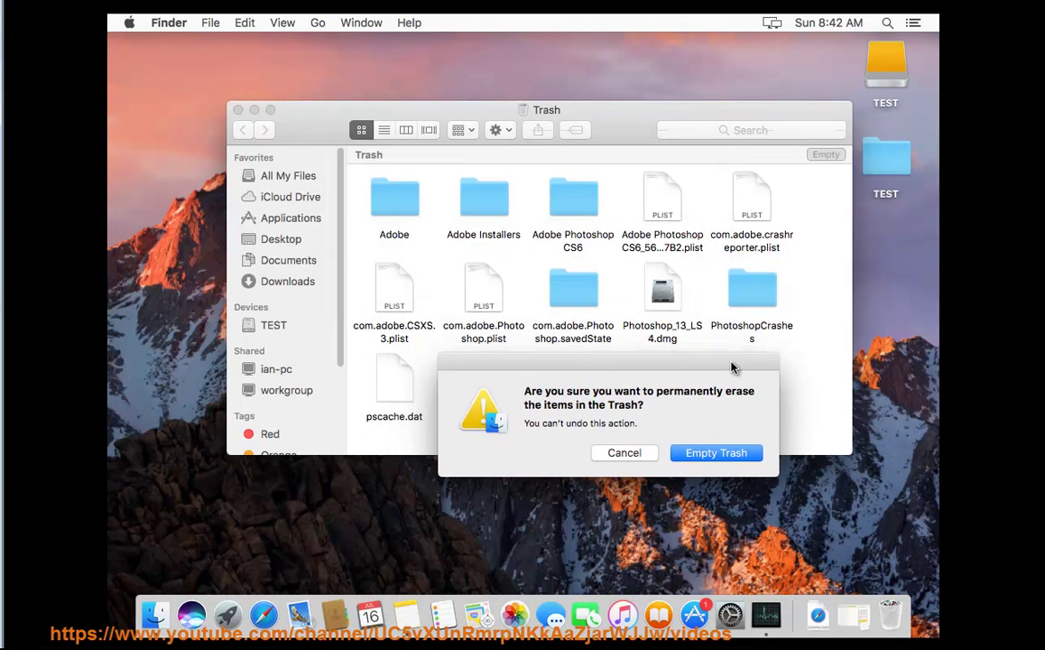